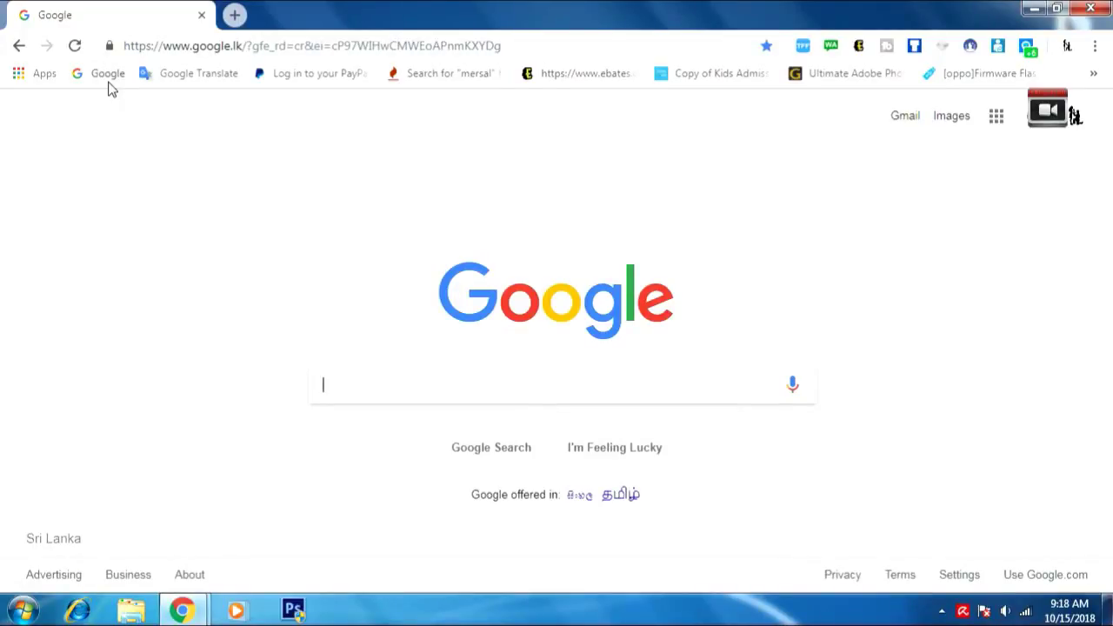
type("how")
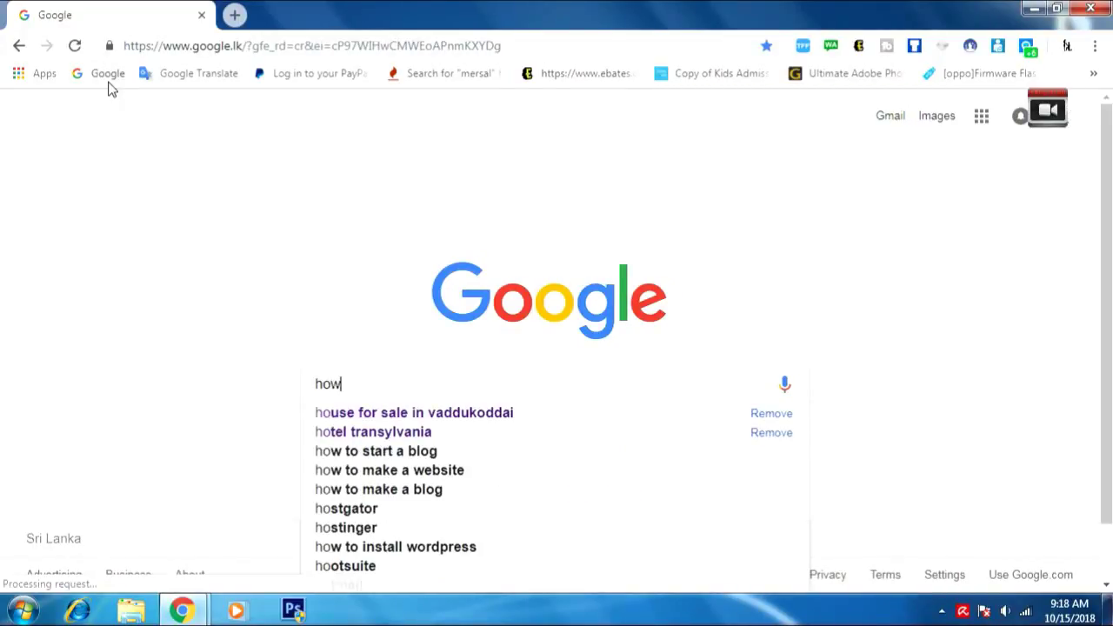
key("BackSpace")
key("BackSpace")
key("BackSpace")
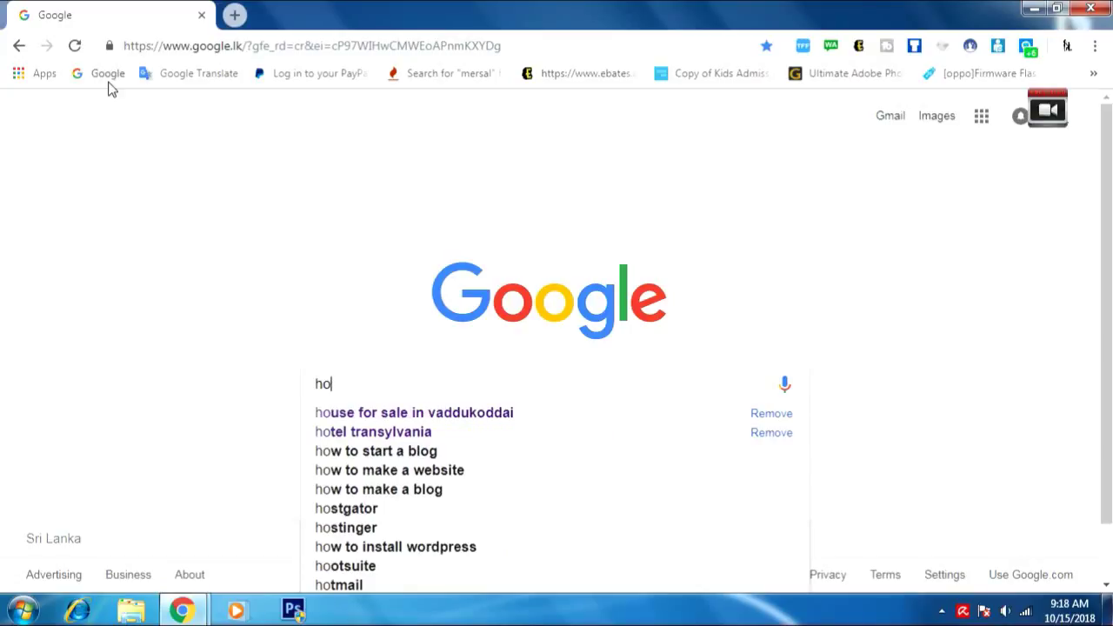
Search Google for "word press" and open the official WordPress.com site from the results.
type("w")
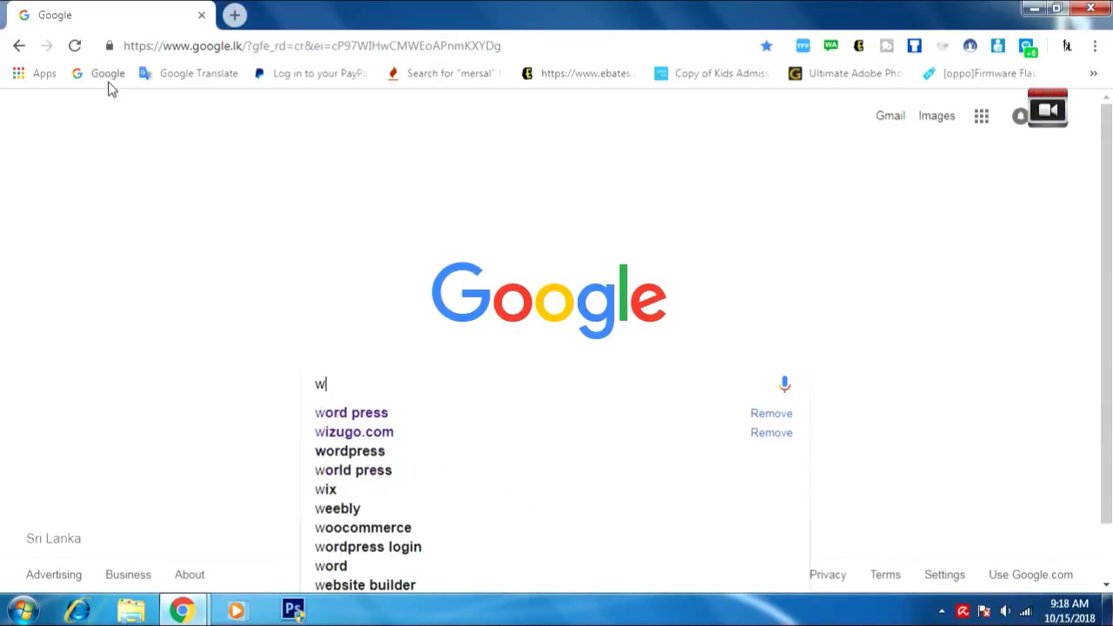
type("or")
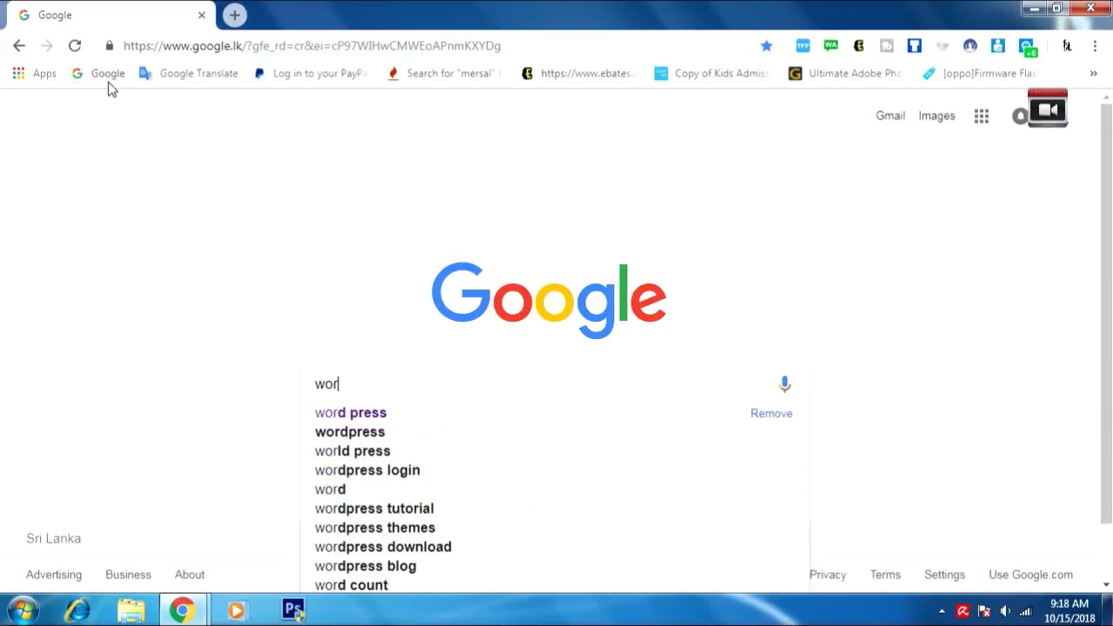
left_click(355, 414)
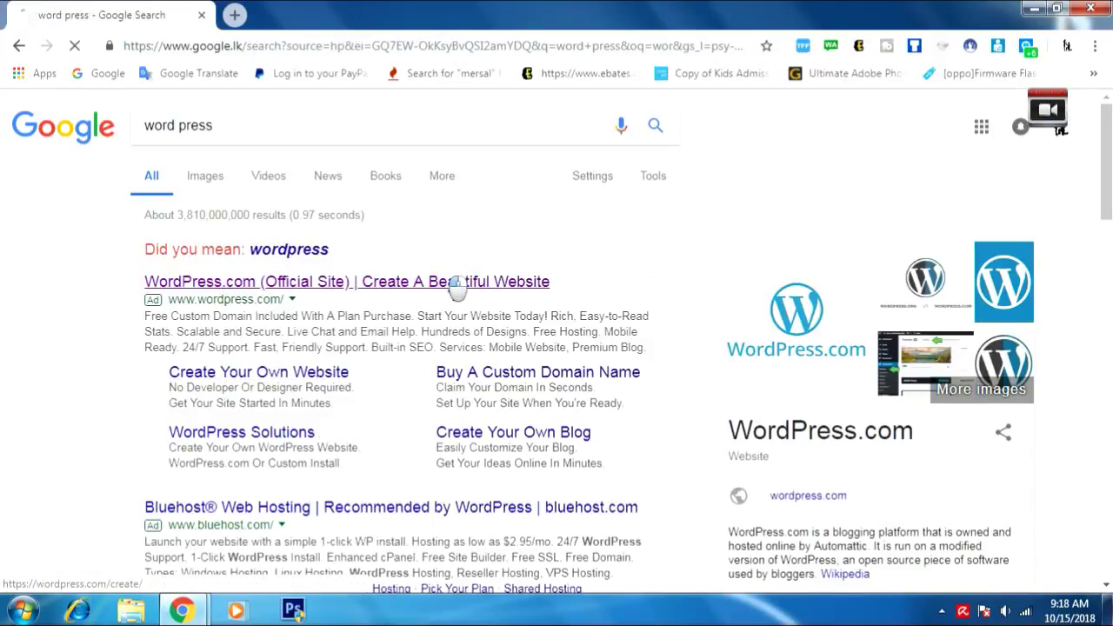
left_click(456, 290)
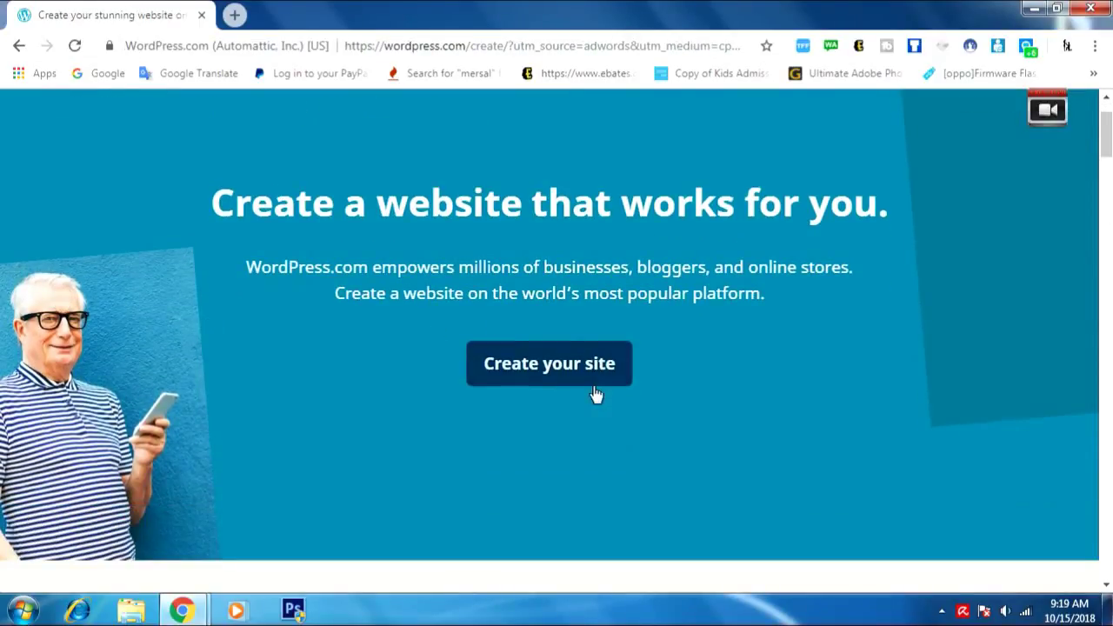
Start creating a site on WordPress.com and fill in the account's email address from the saved suggestions.
left_click(549, 358)
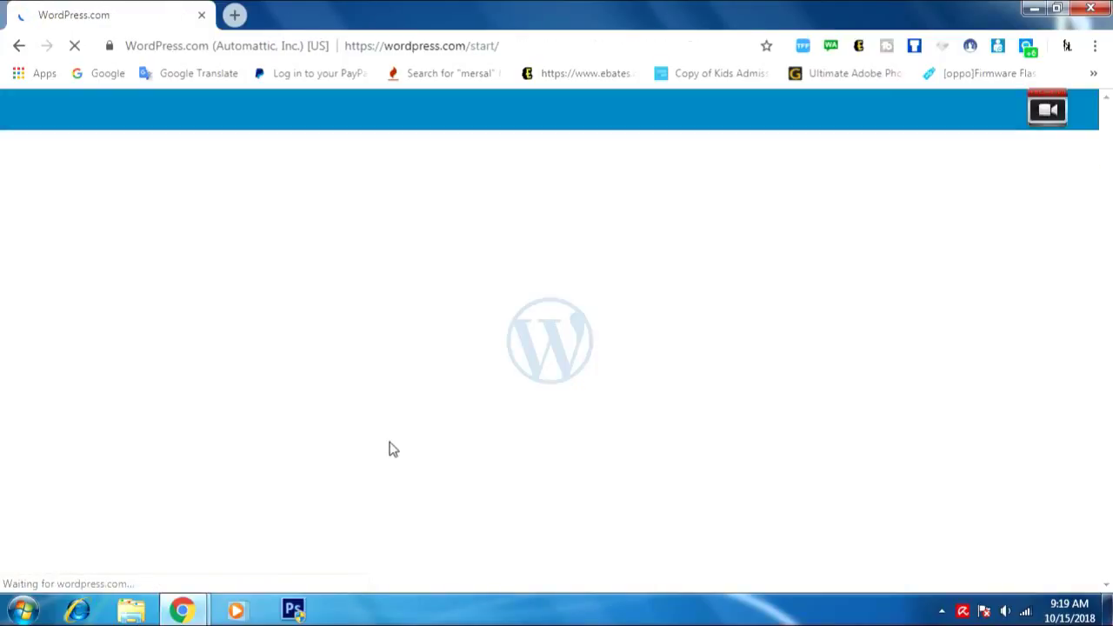
scroll(388, 449, "down", 2)
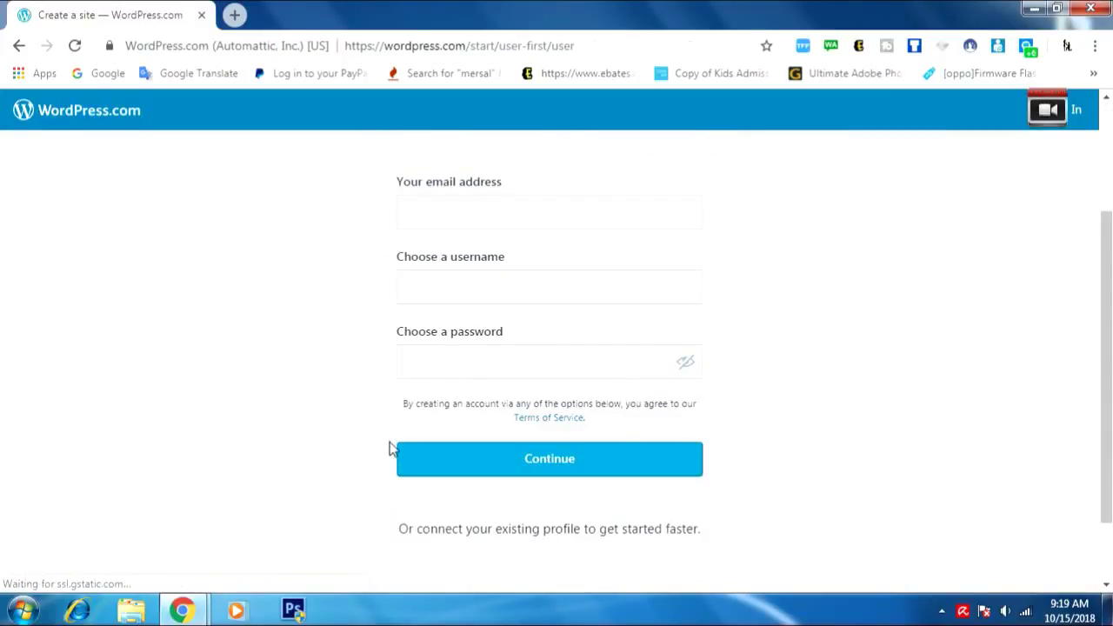
scroll(389, 449, "up", 2)
left_click(513, 328)
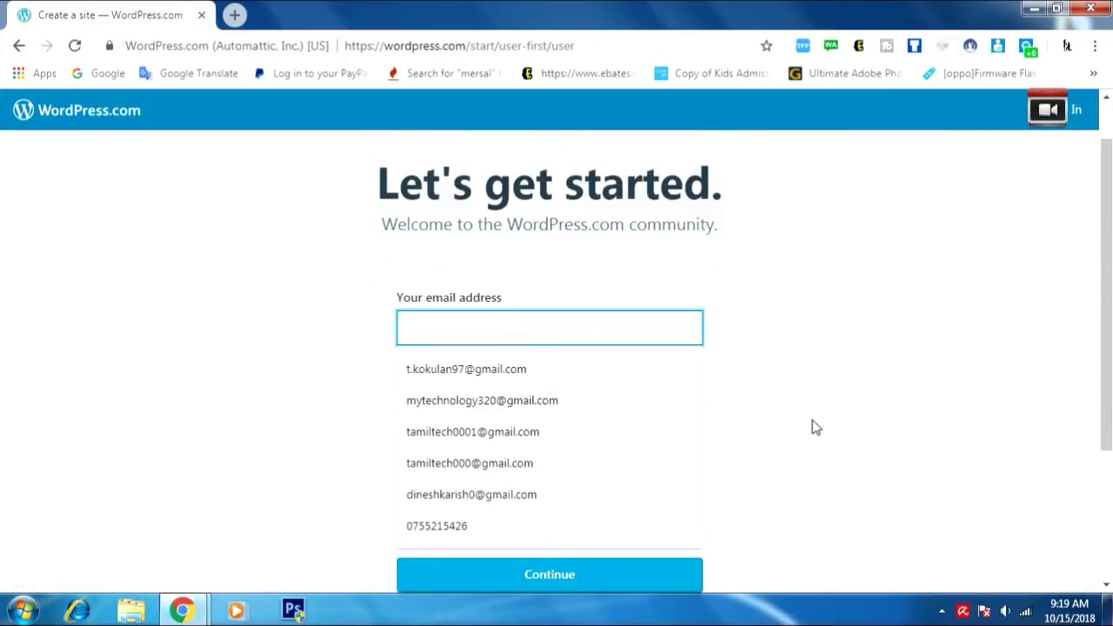
left_click(585, 371)
Enter "technologytips" as the username in the sign-up form.
left_click(486, 404)
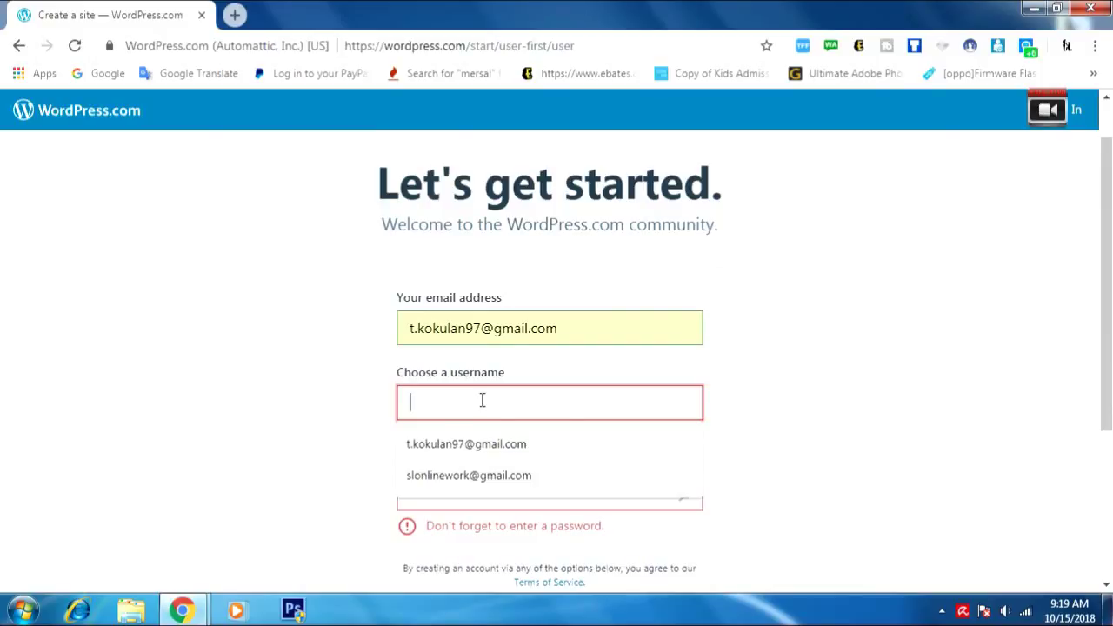
type("Te")
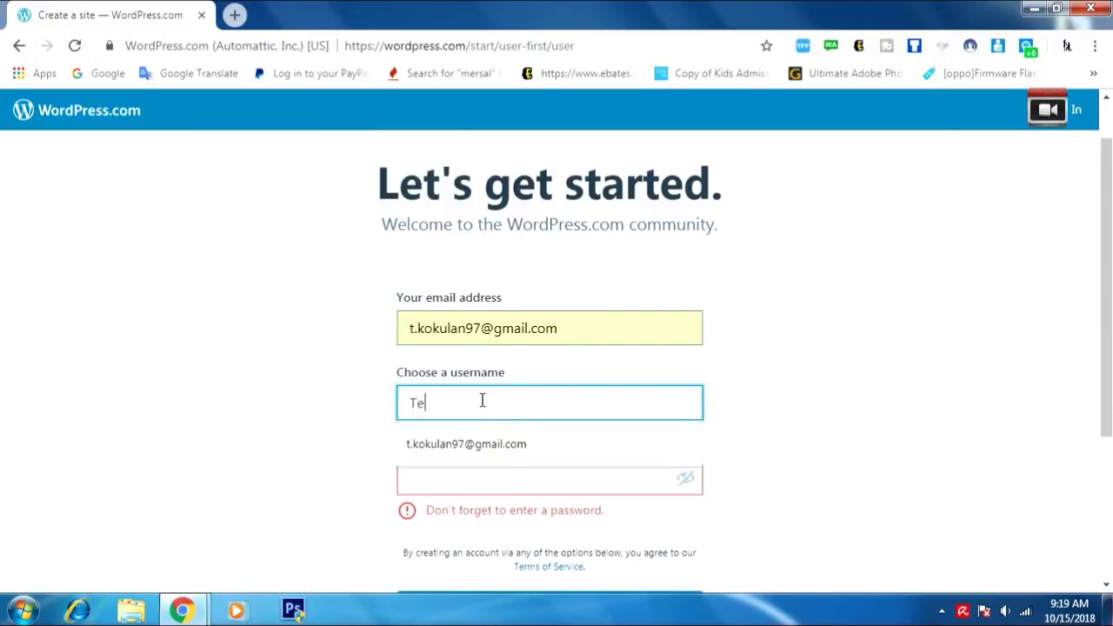
type("chnolog")
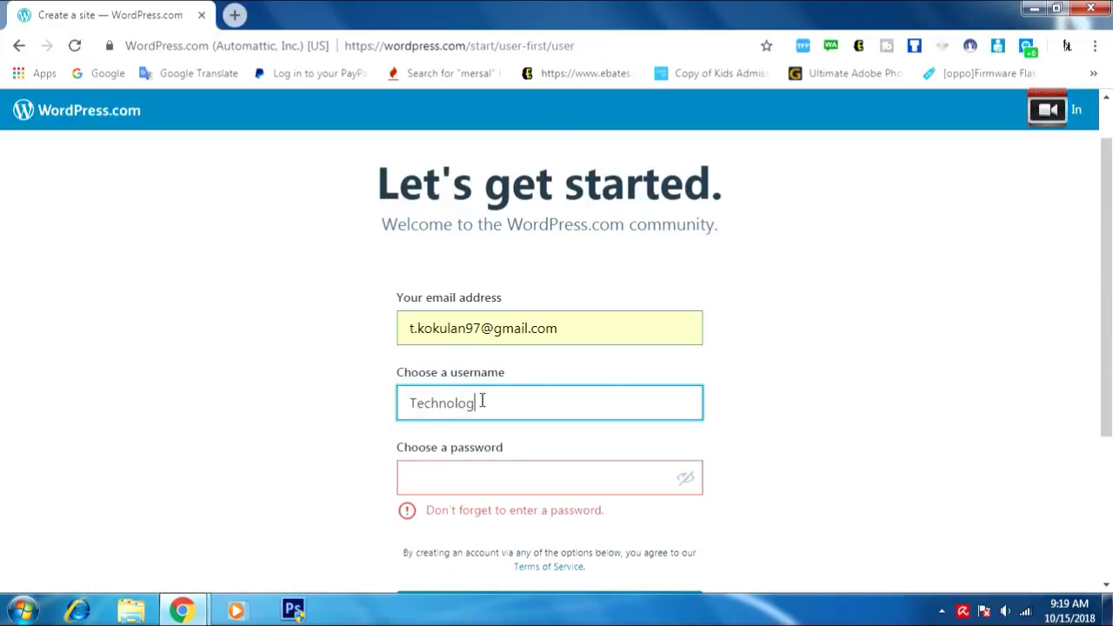
type("y Ti")
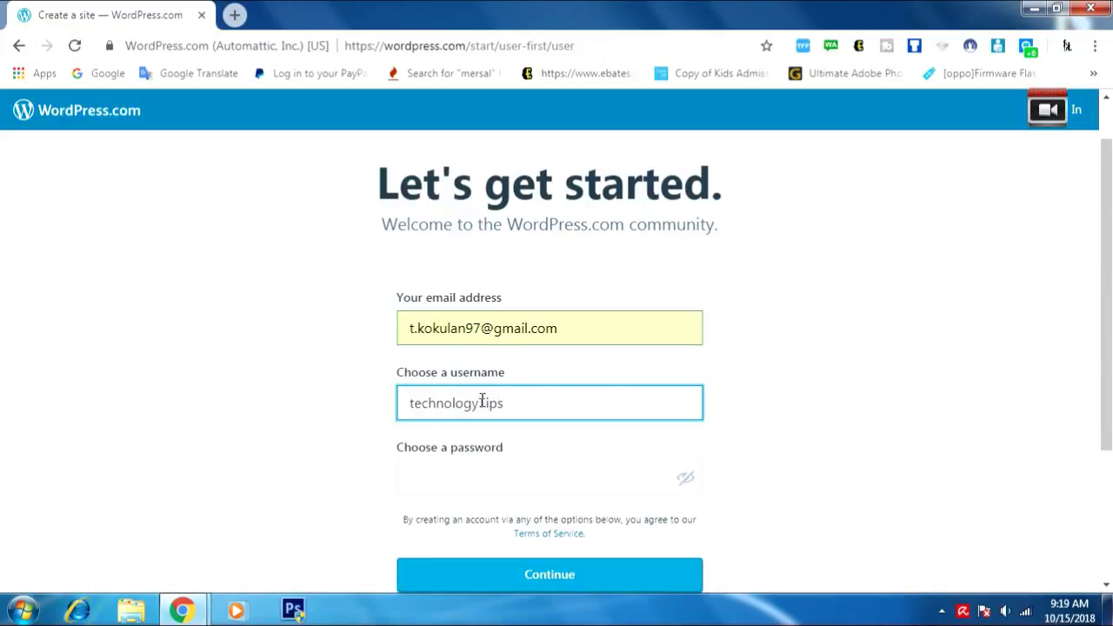
type("ps &")
key("BackSpace")
key("BackSpace")
key("BackSpace")
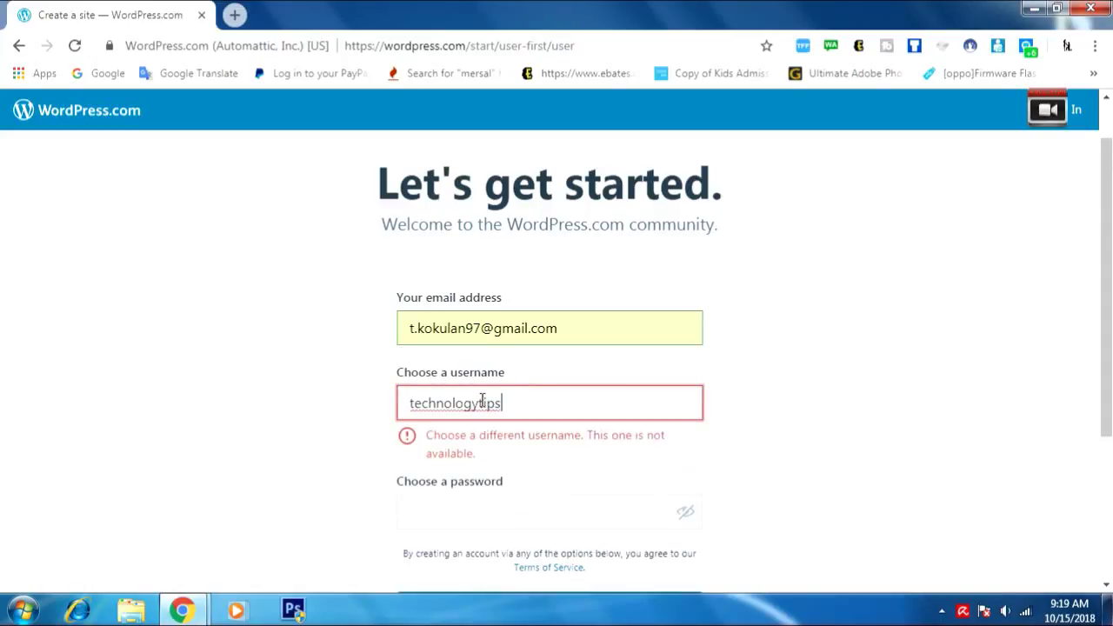
Extend the username to "technologytipstricks" in the sign-up form.
left_click(481, 402)
left_click(513, 403)
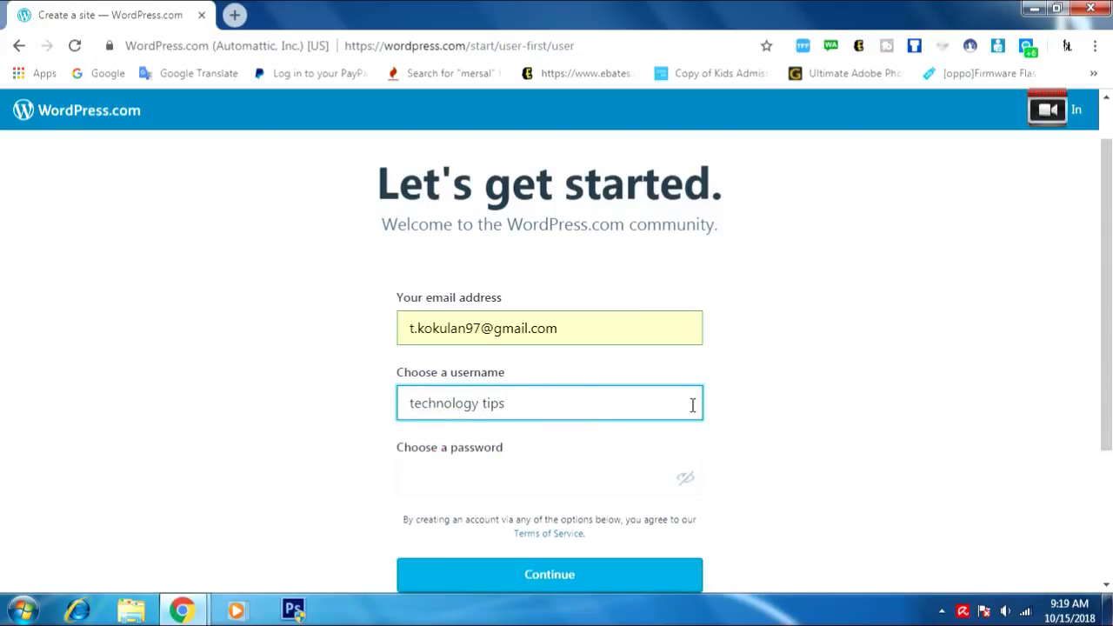
type("@")
left_click(555, 489)
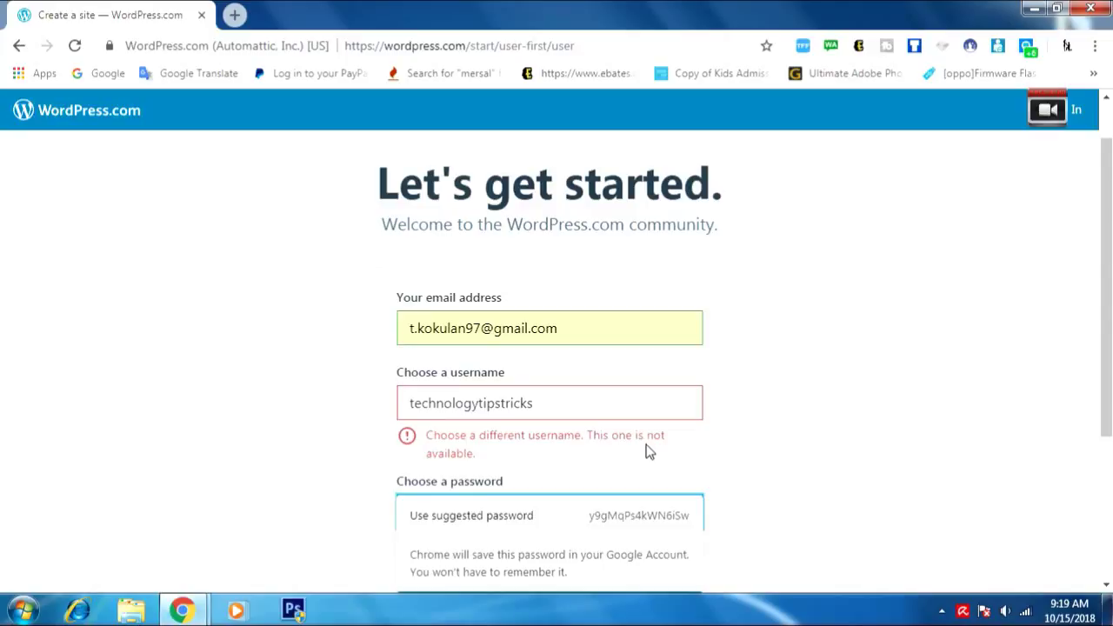
Change the username to "technologytipsandstricks" and enter the account password.
left_click(498, 410)
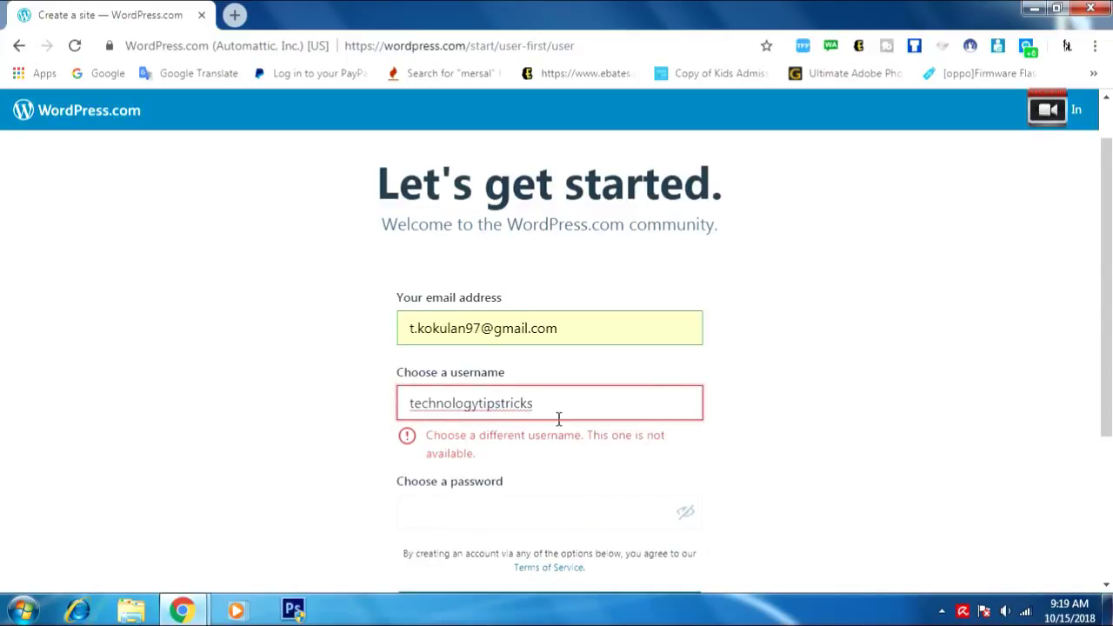
type("and")
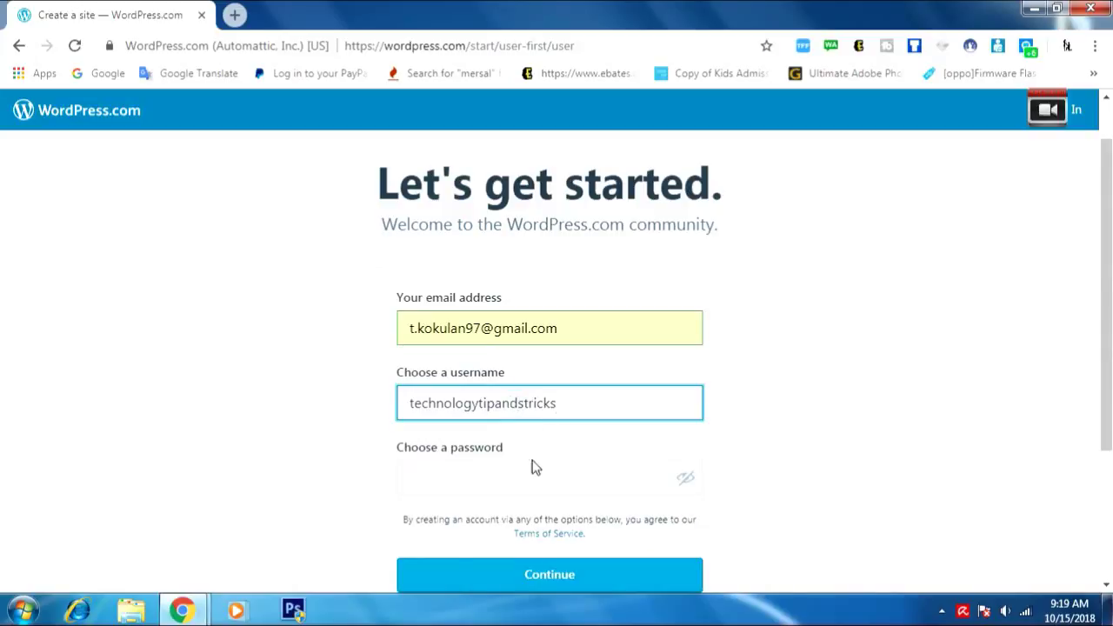
left_click(523, 478)
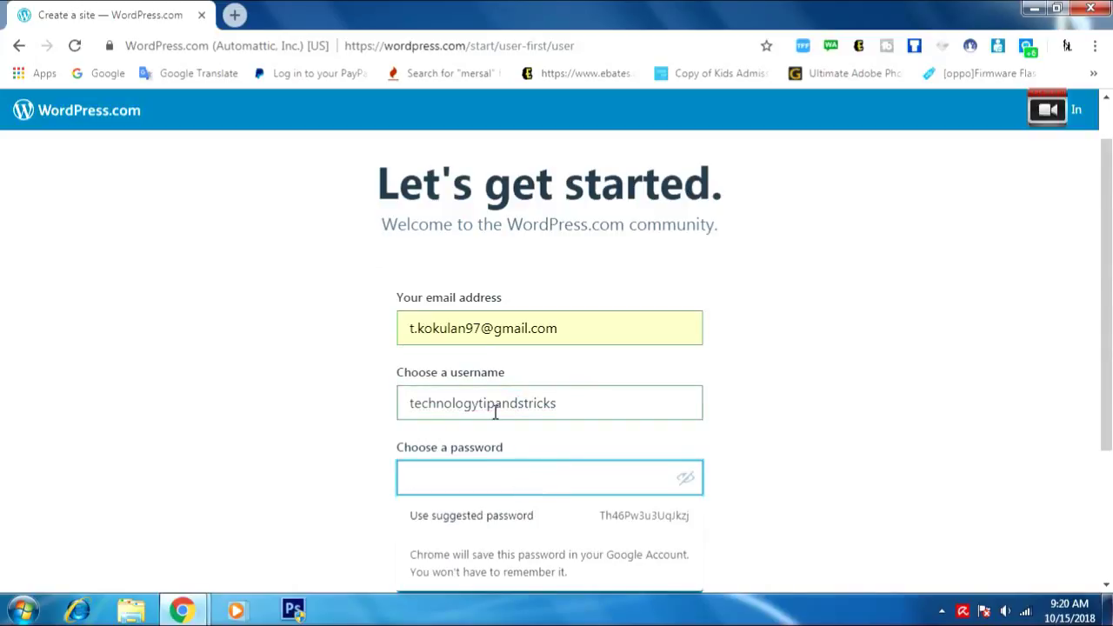
left_click(496, 407)
type("s")
left_click(493, 486)
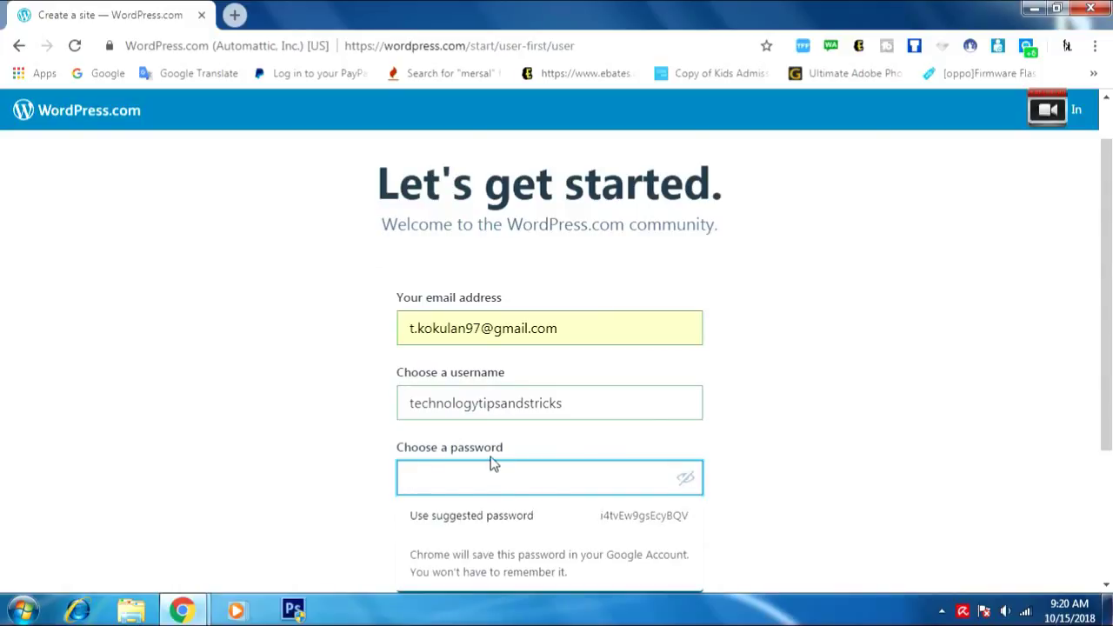
type("••••••")
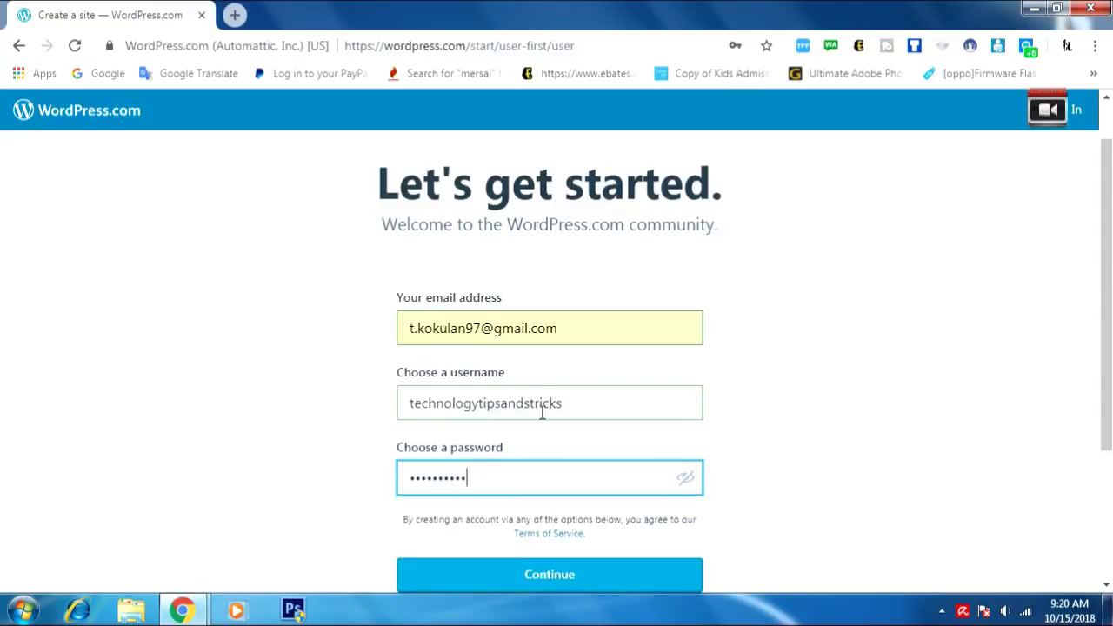
Replace the ending of the username so that it reads "technologytipsandtricks".
left_click_drag(586, 405, 502, 402)
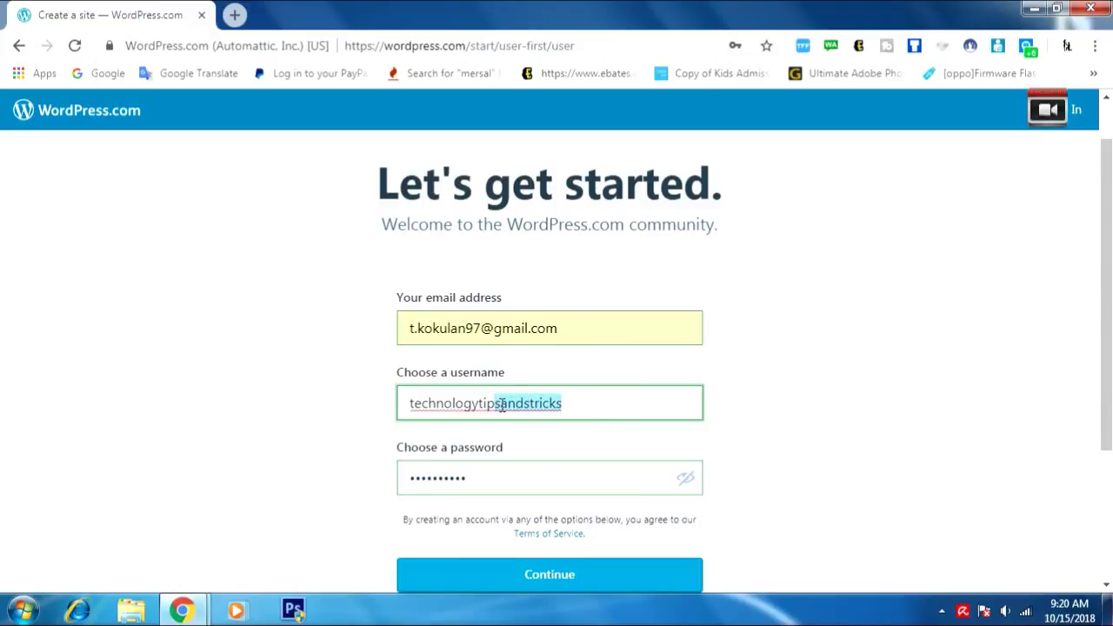
key("BackSpace")
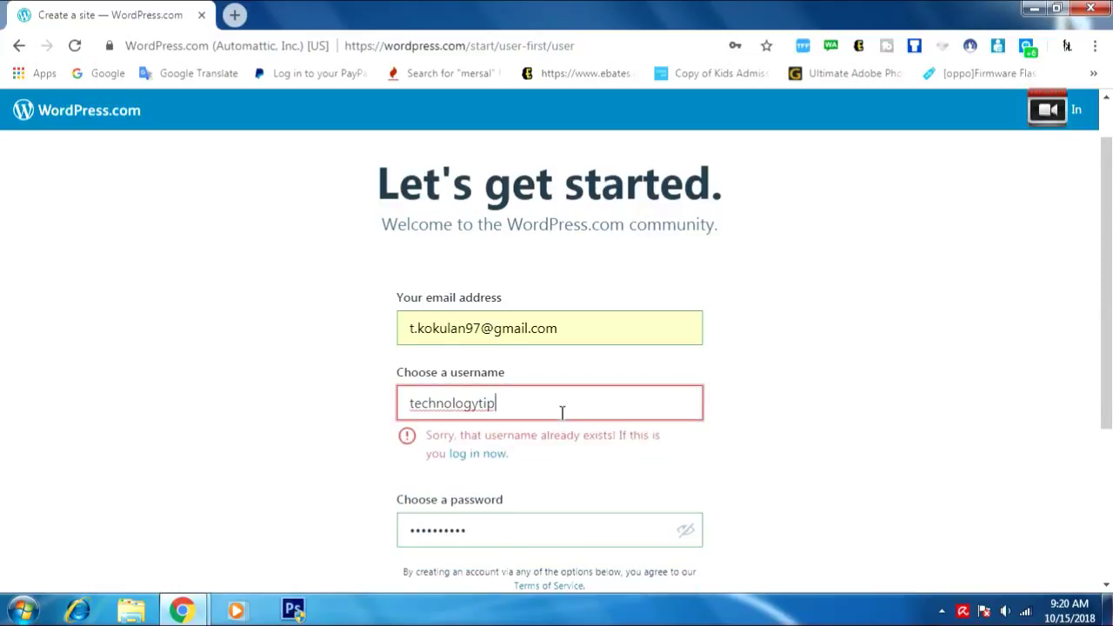
type("s")
left_click(528, 487)
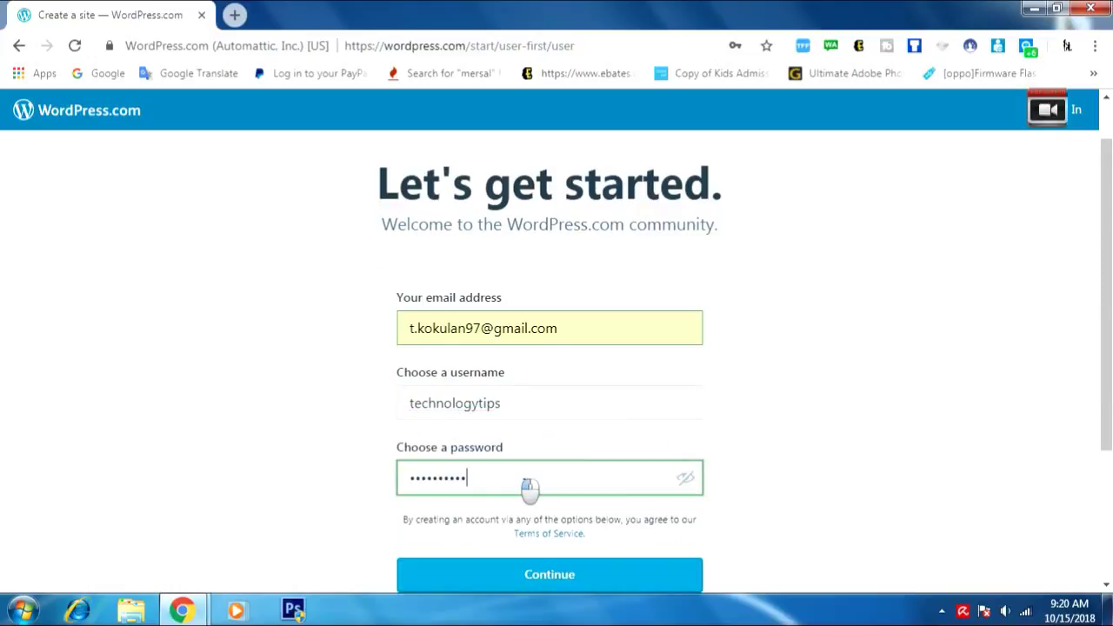
left_click(523, 400)
type("and")
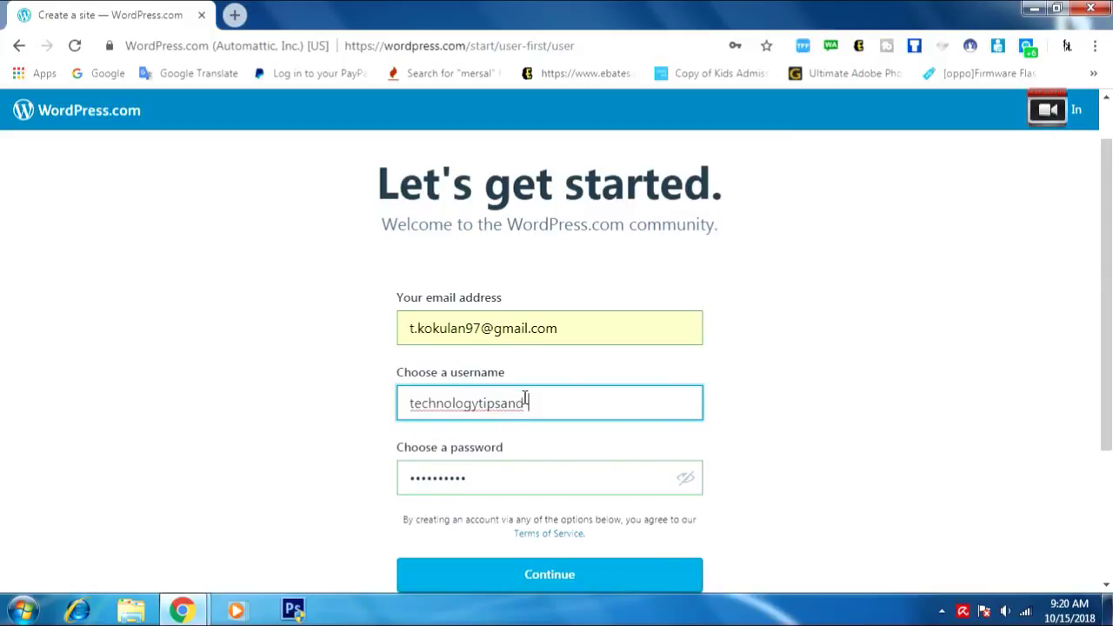
type("tricks")
left_click(511, 477)
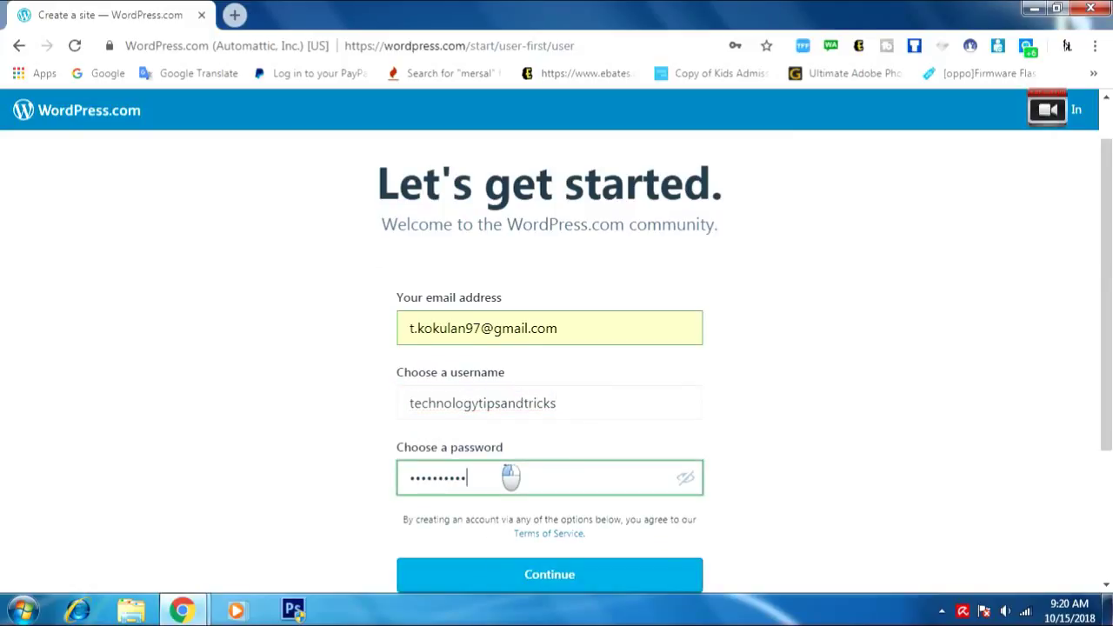
Shorten the username to "technologytipandtricks" and submit the account sign-up form.
scroll(487, 426, "down", 1)
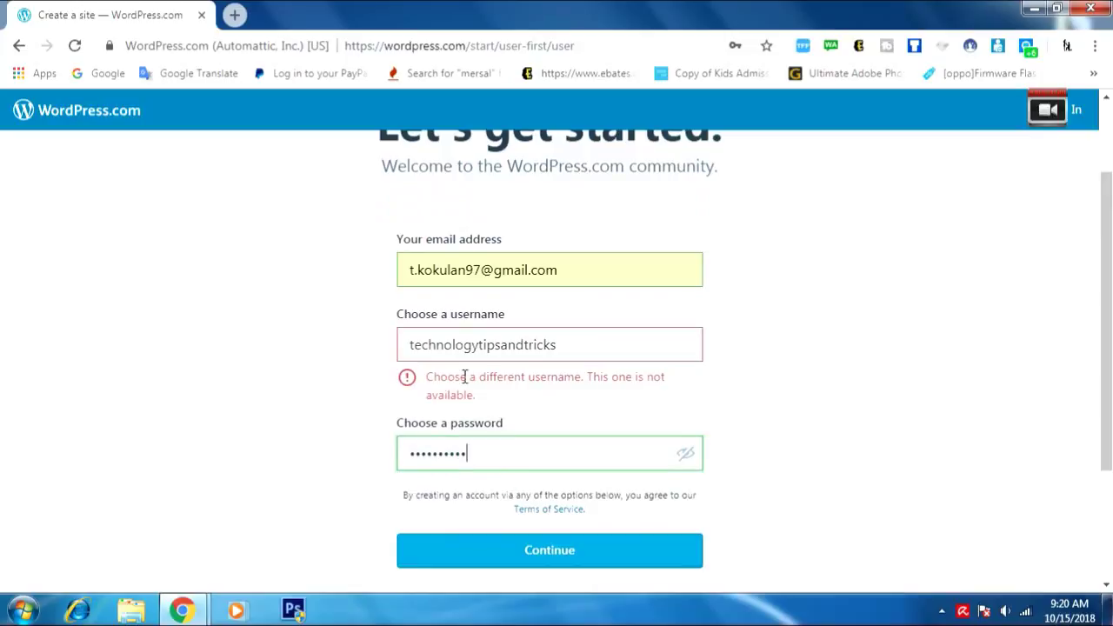
left_click(501, 346)
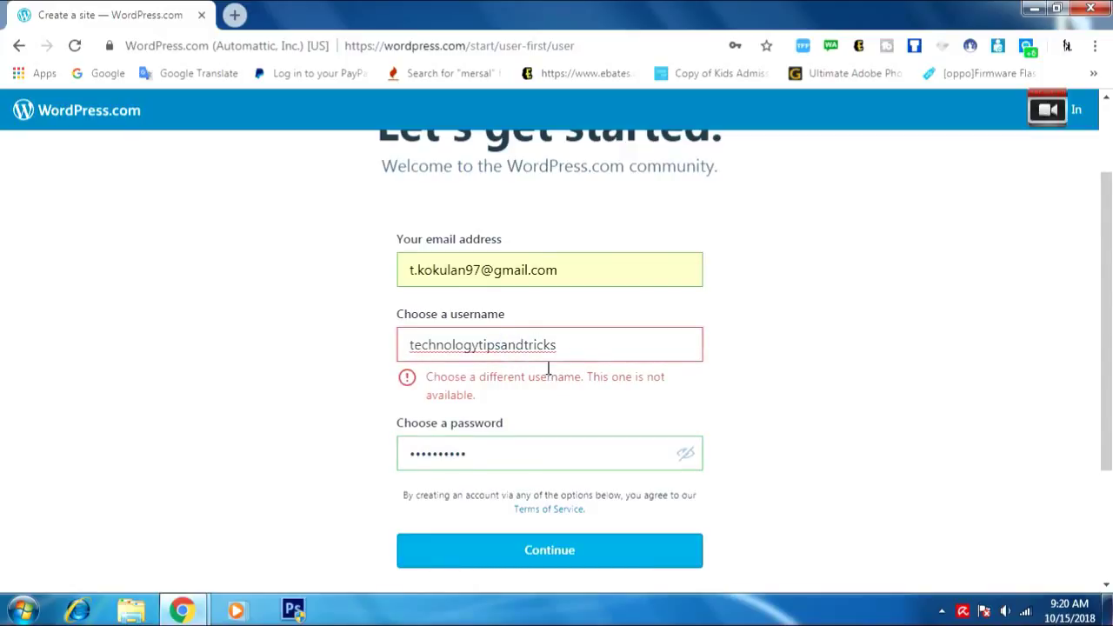
key("BackSpace")
double_click(557, 354)
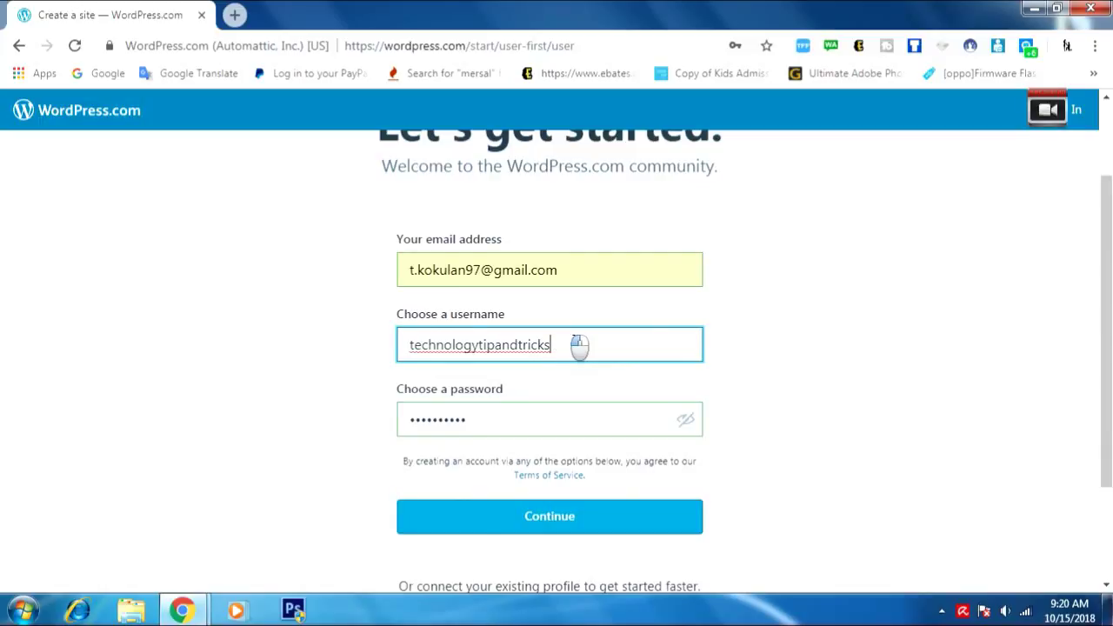
left_click(544, 420)
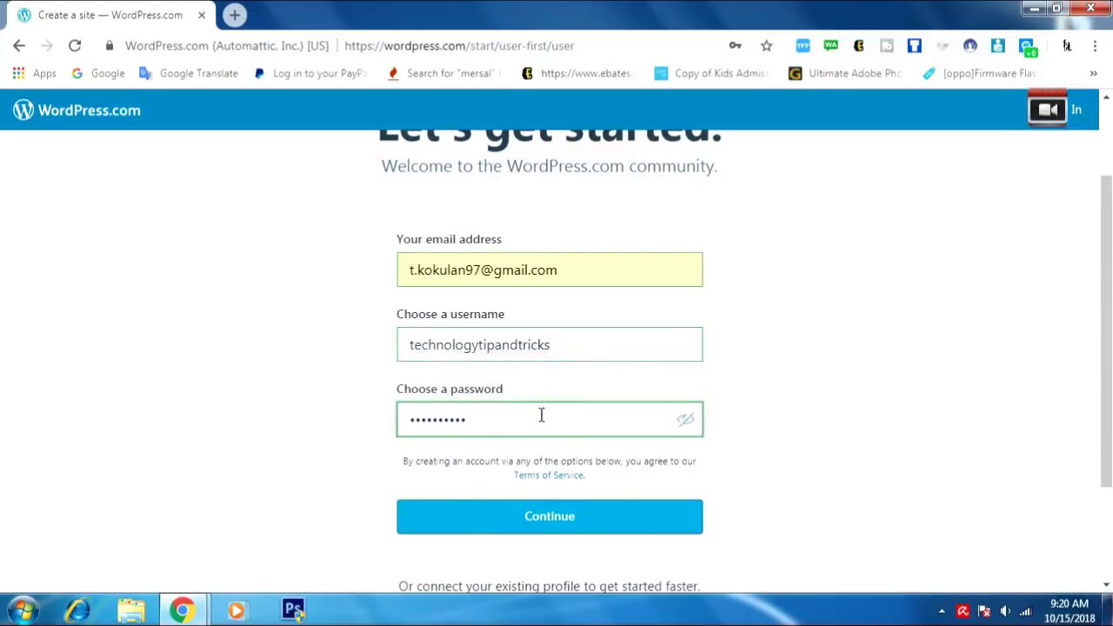
scroll(544, 421, "down", 1)
left_click(566, 427)
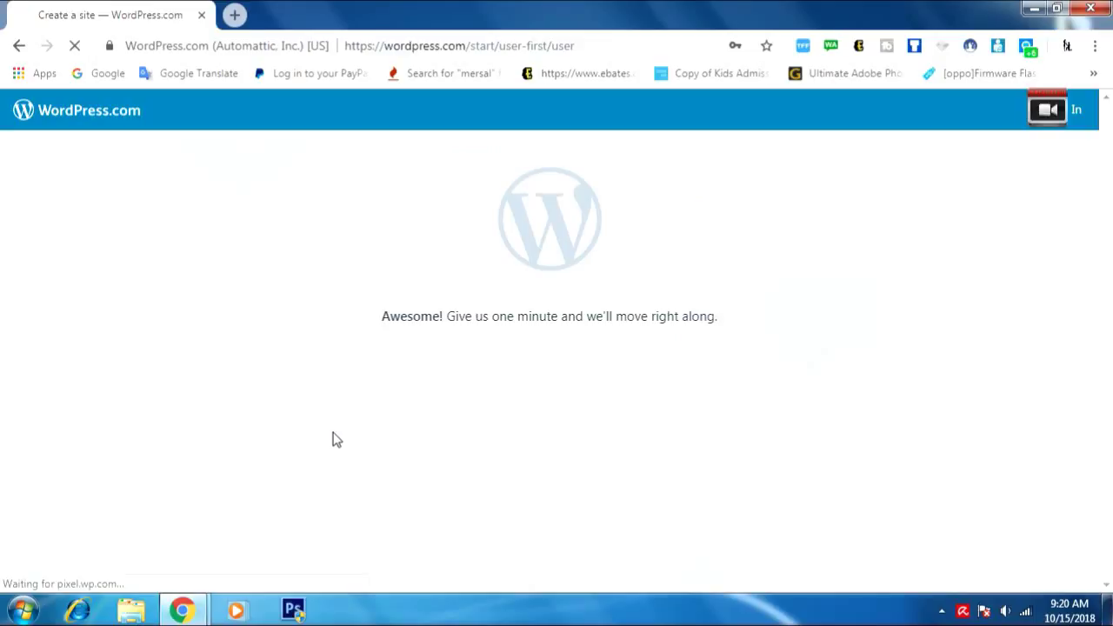
Decline the browser's offer to save the new account's password.
scroll(339, 438, "down", 1)
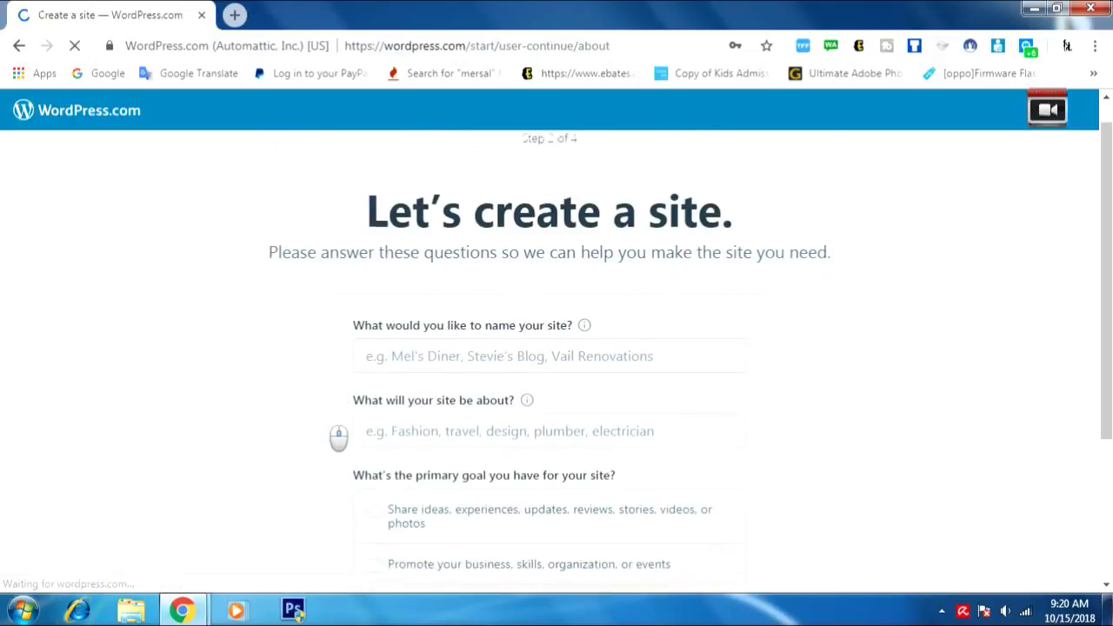
scroll(339, 437, "down", 1)
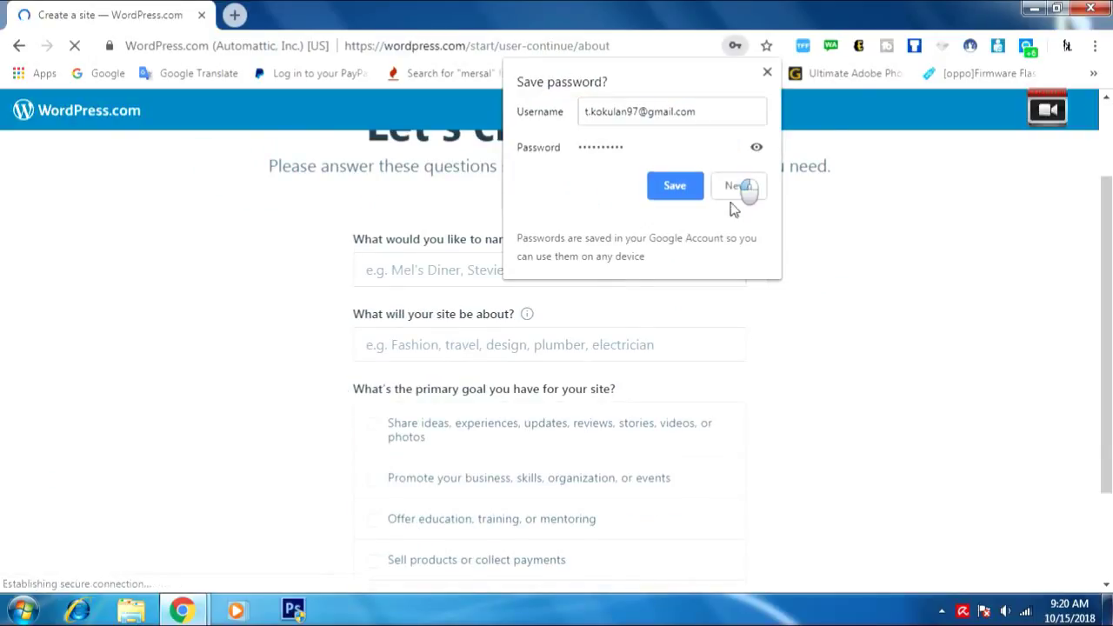
left_click(732, 198)
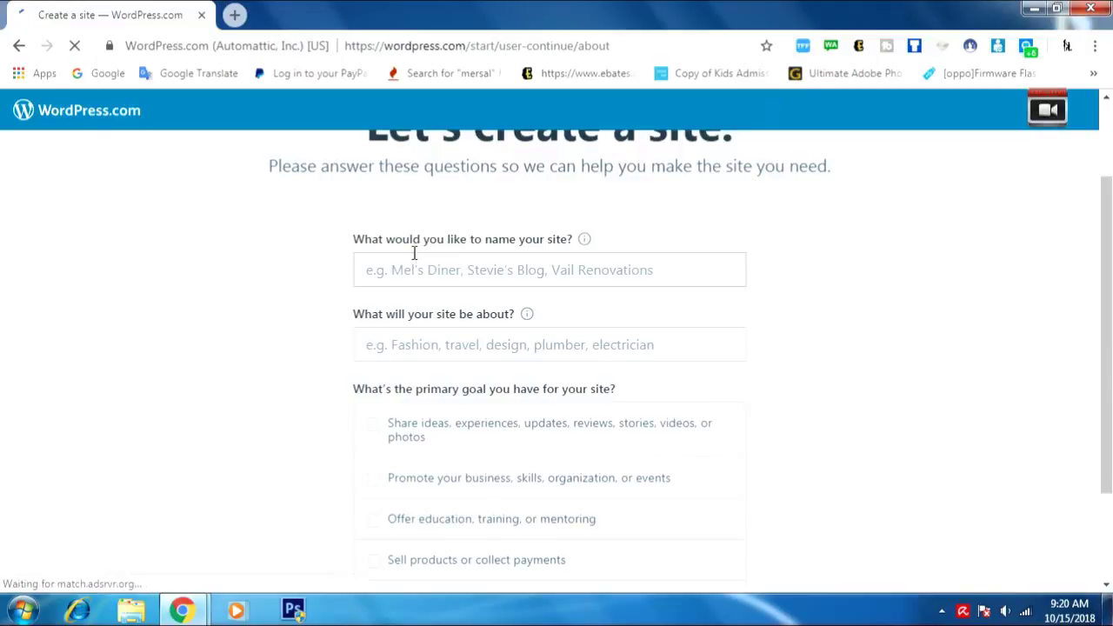
Name the site "Technology tips & Tricks".
left_click(558, 270)
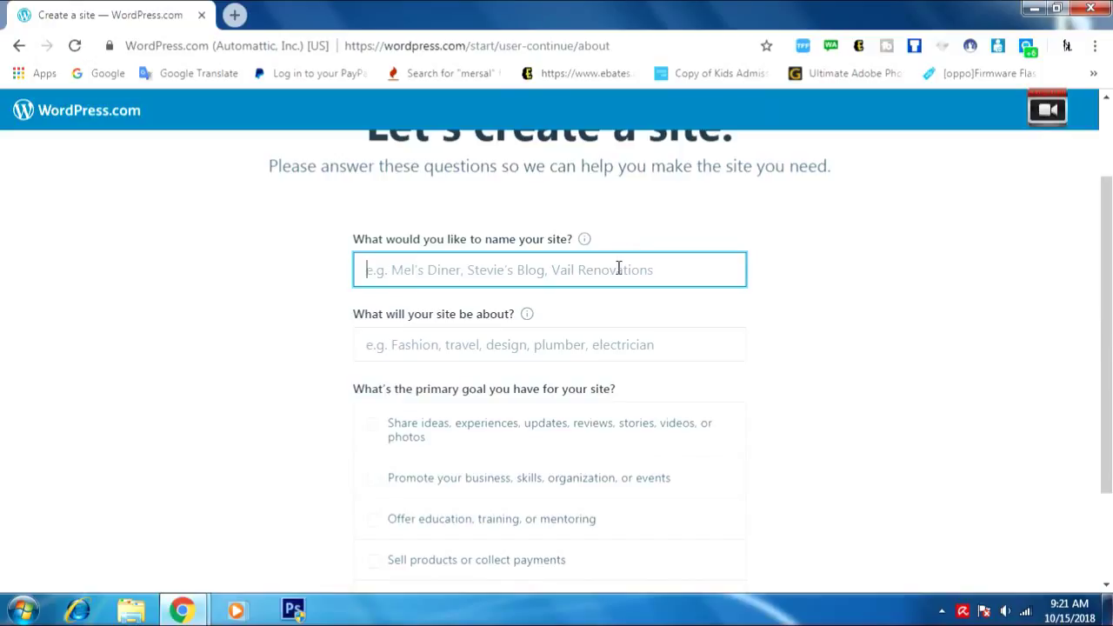
type("Te")
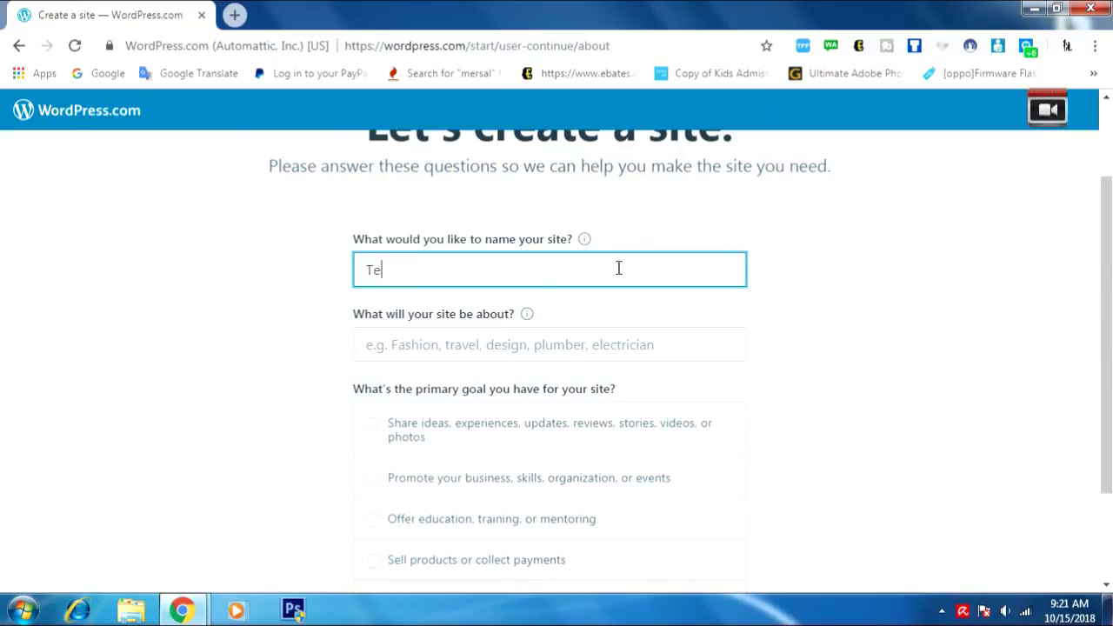
type("chnology tips @")
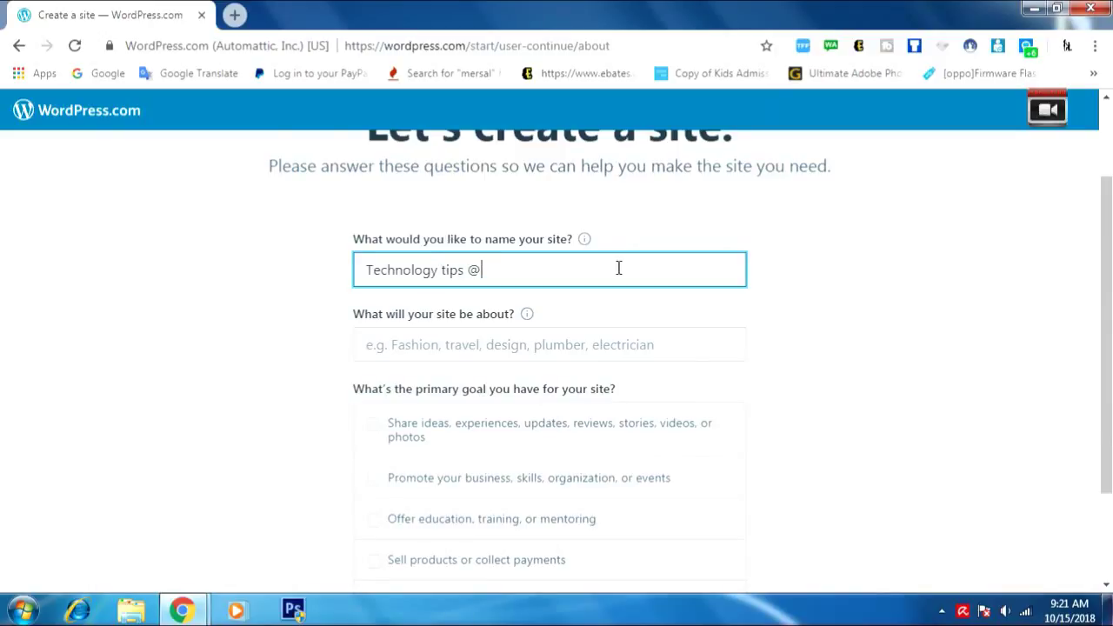
key("BackSpace")
key("BackSpace")
type("& Tricks")
Set the site's topic to the suggested "Information technology" after entering "Tech".
left_click(547, 342)
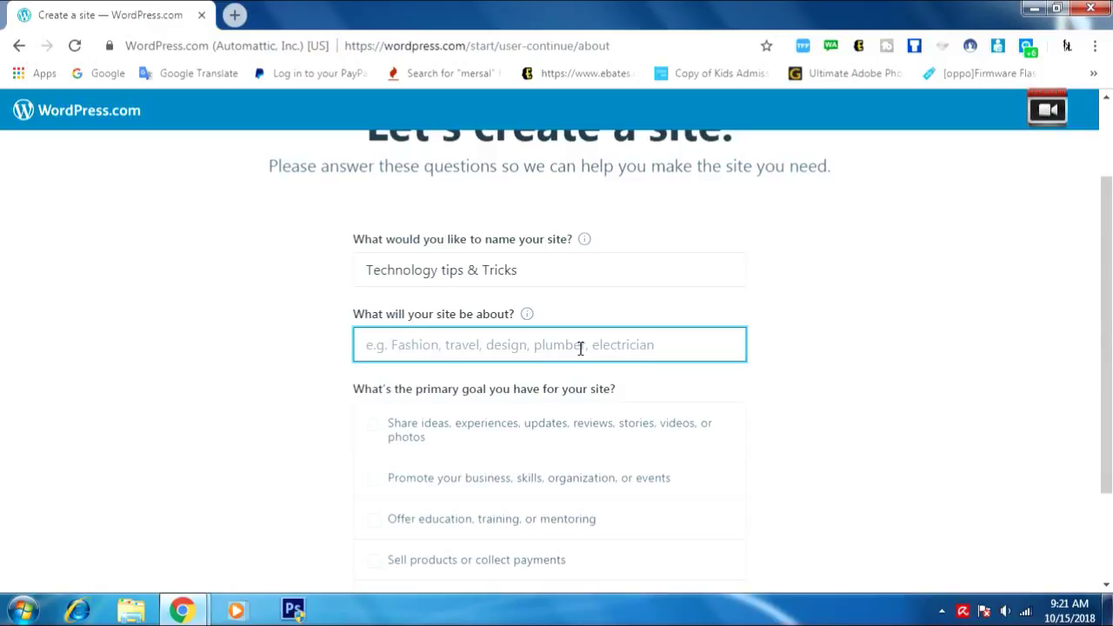
type("Tech")
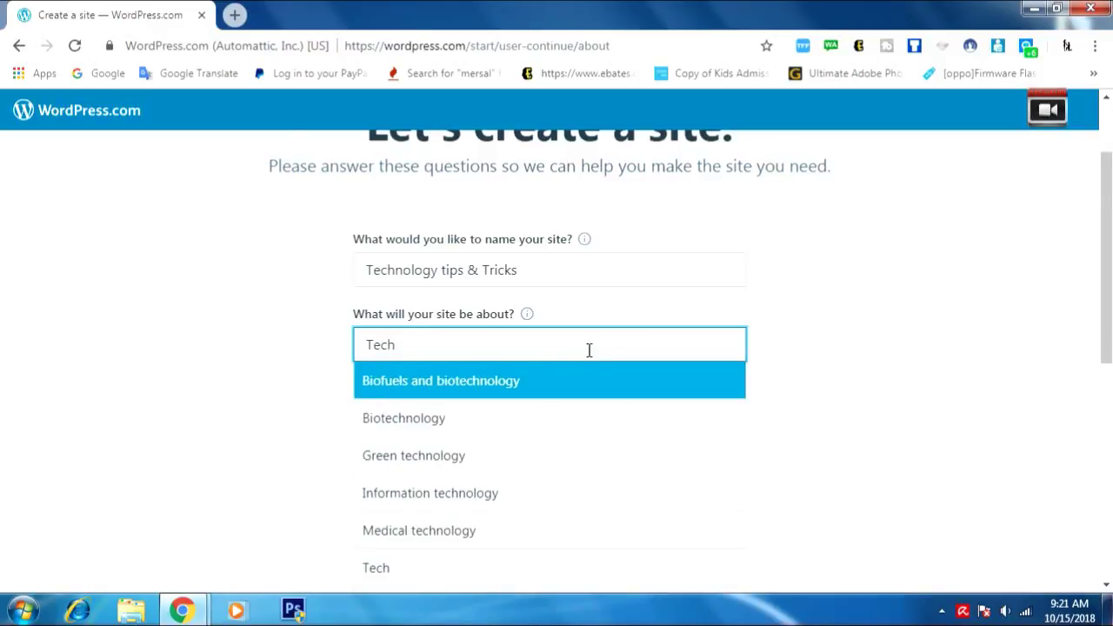
left_click(522, 493)
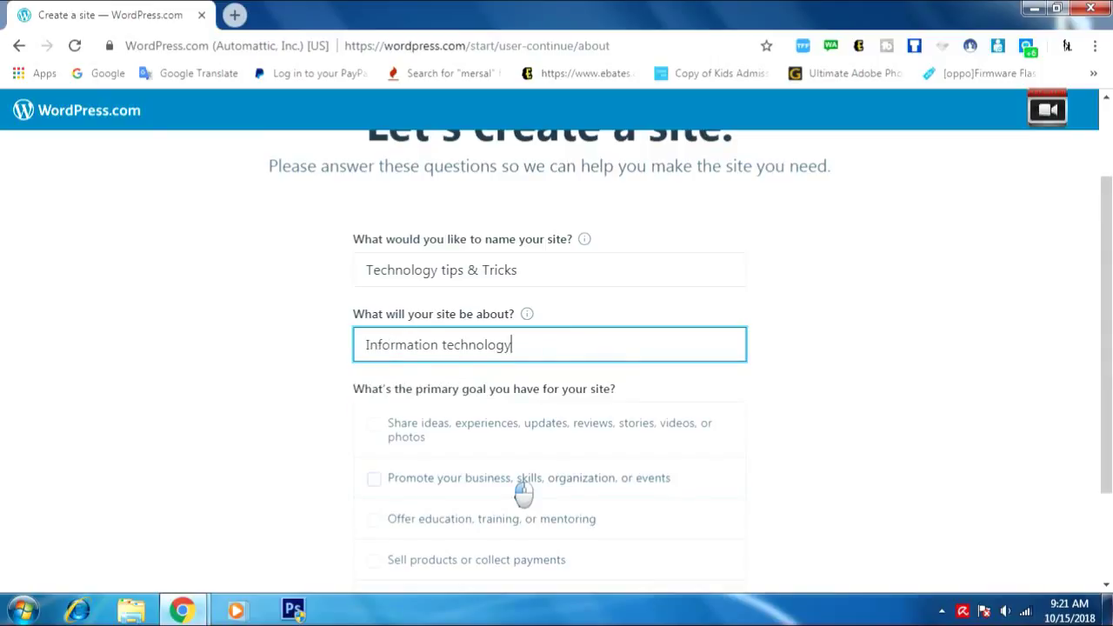
Select all five primary goals for the site, from sharing ideas to showcasing a portfolio, and continue to the address step.
scroll(522, 493, "down", 1)
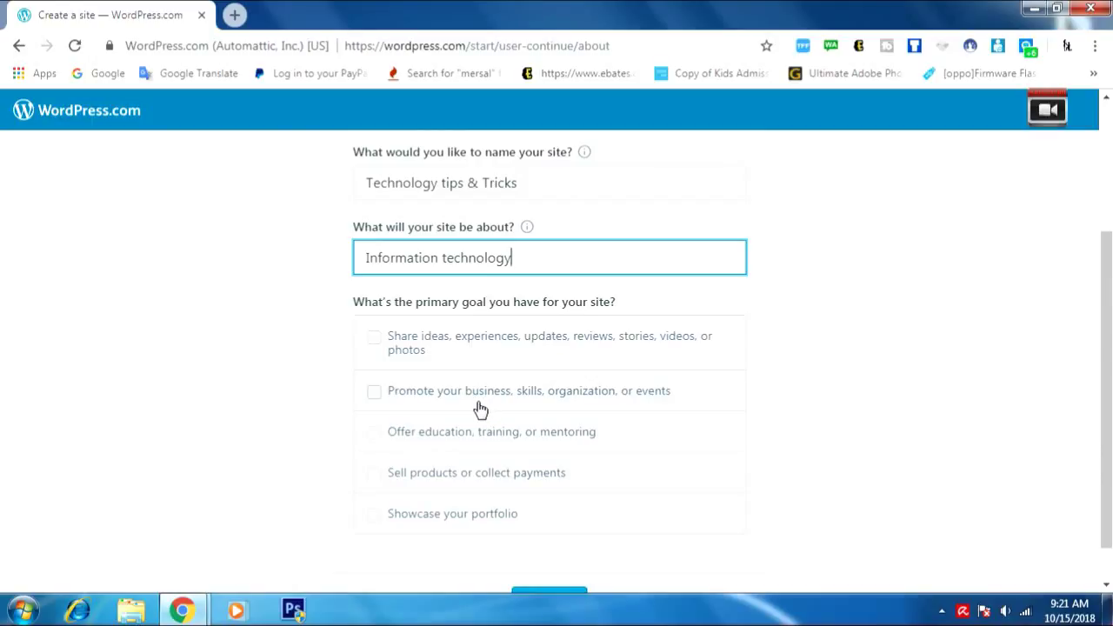
left_click(374, 392)
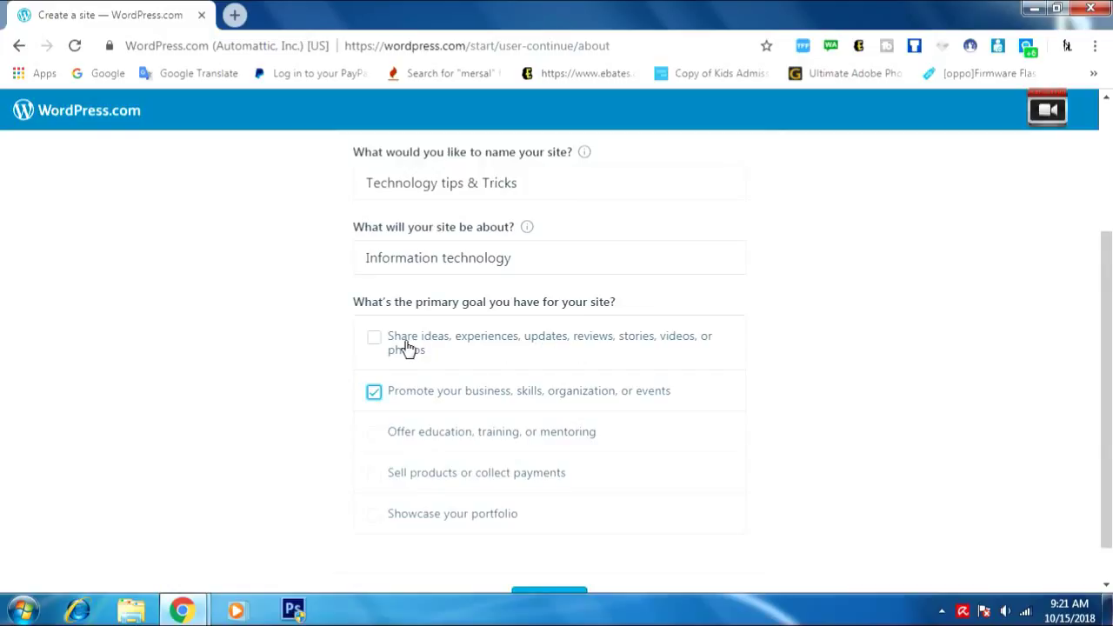
left_click(373, 342)
scroll(750, 383, "down", 1)
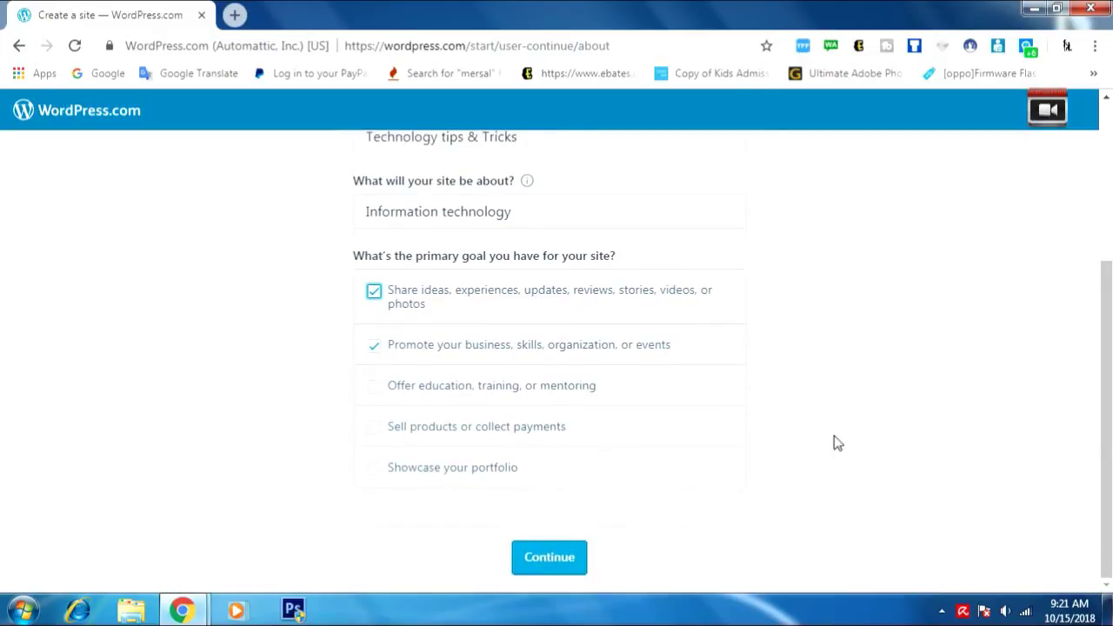
left_click(376, 472)
left_click(374, 428)
left_click(374, 388)
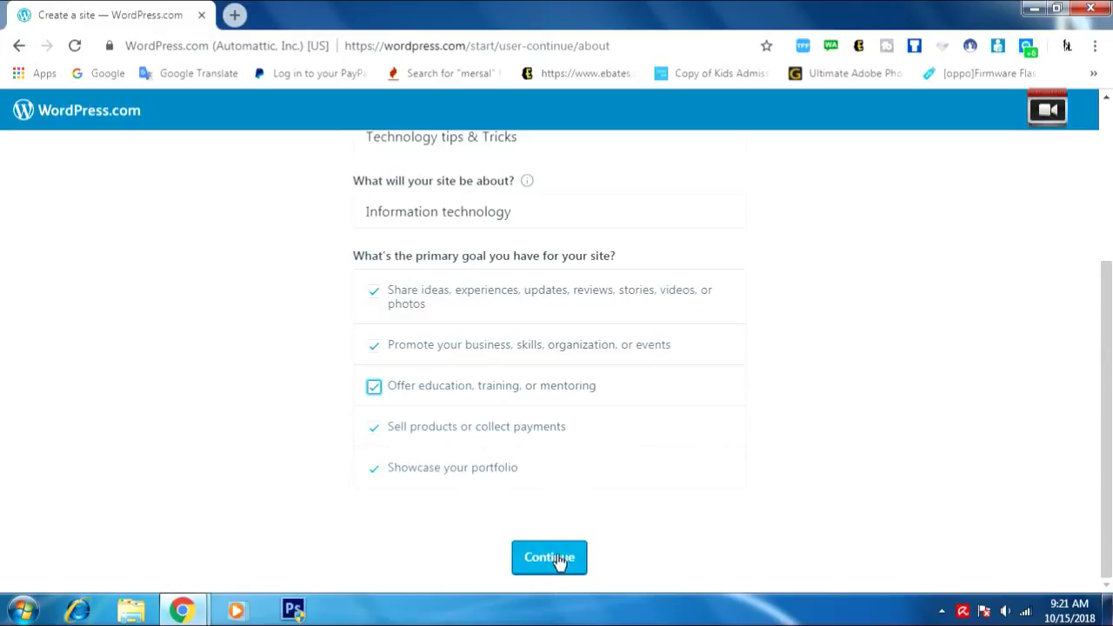
scroll(560, 560, "up", 1)
left_click(557, 589)
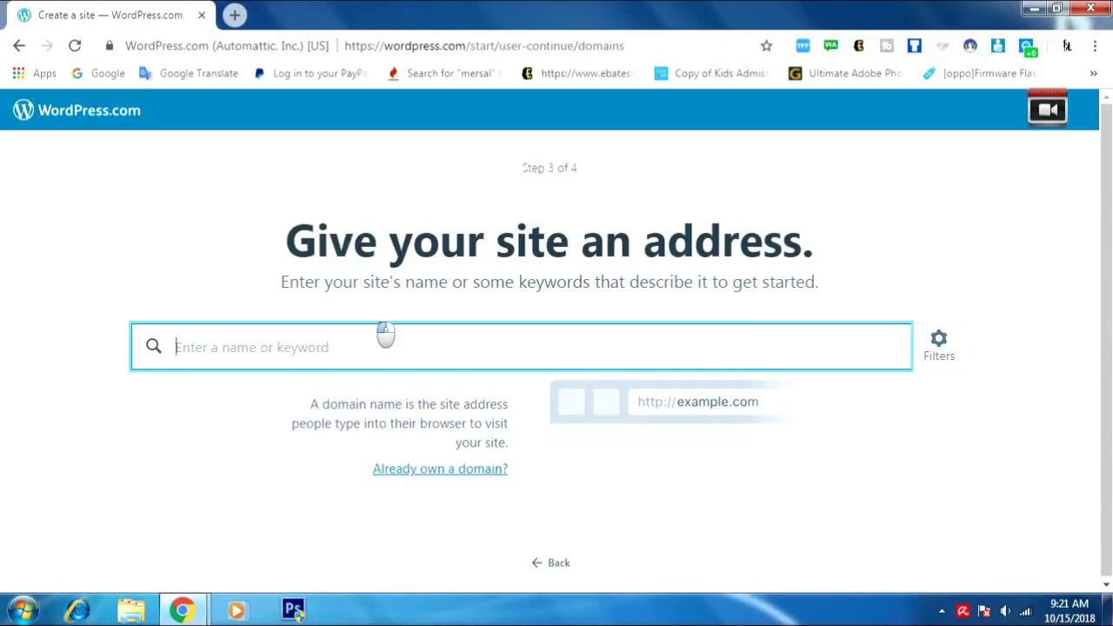
Search for a site address with the keyword "tech".
type("tech")
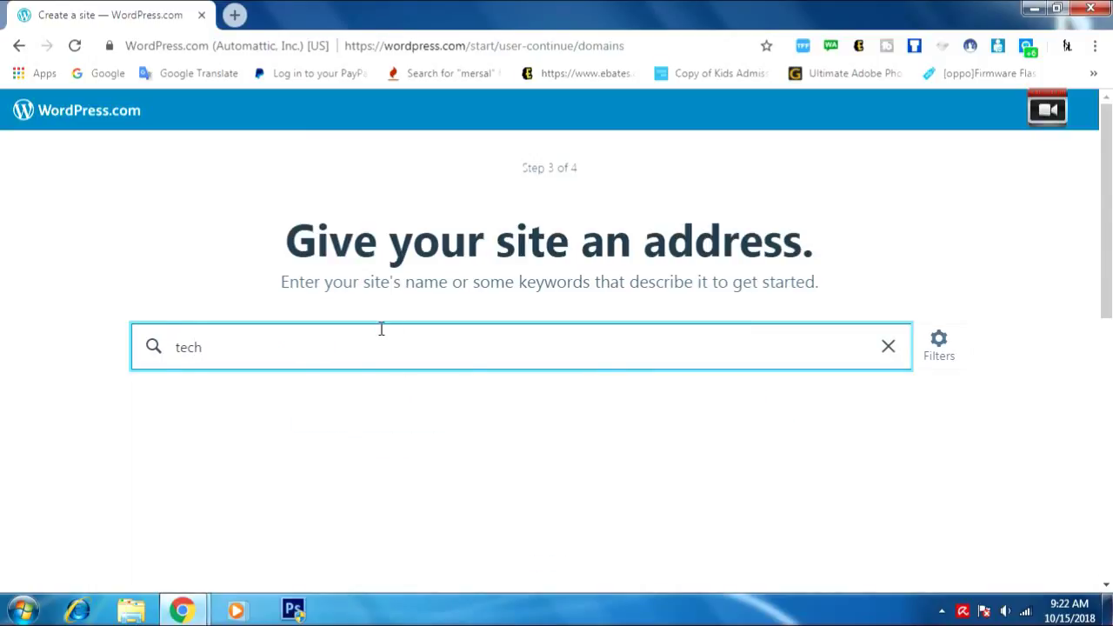
type(",")
key("BackSpace")
scroll(688, 391, "down", 2)
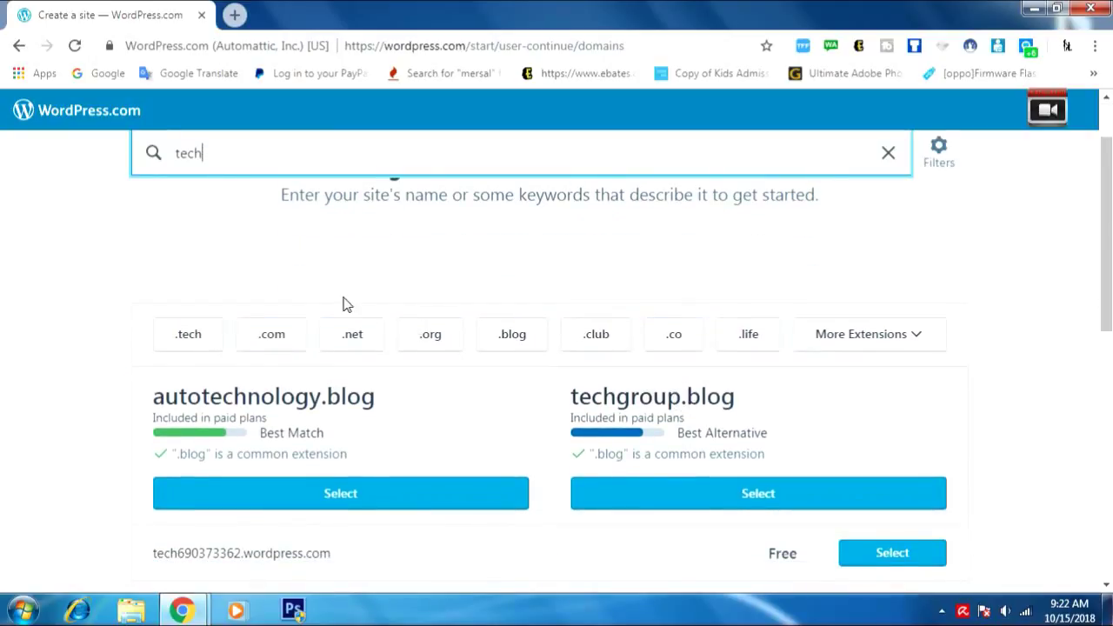
scroll(343, 304, "up", 1)
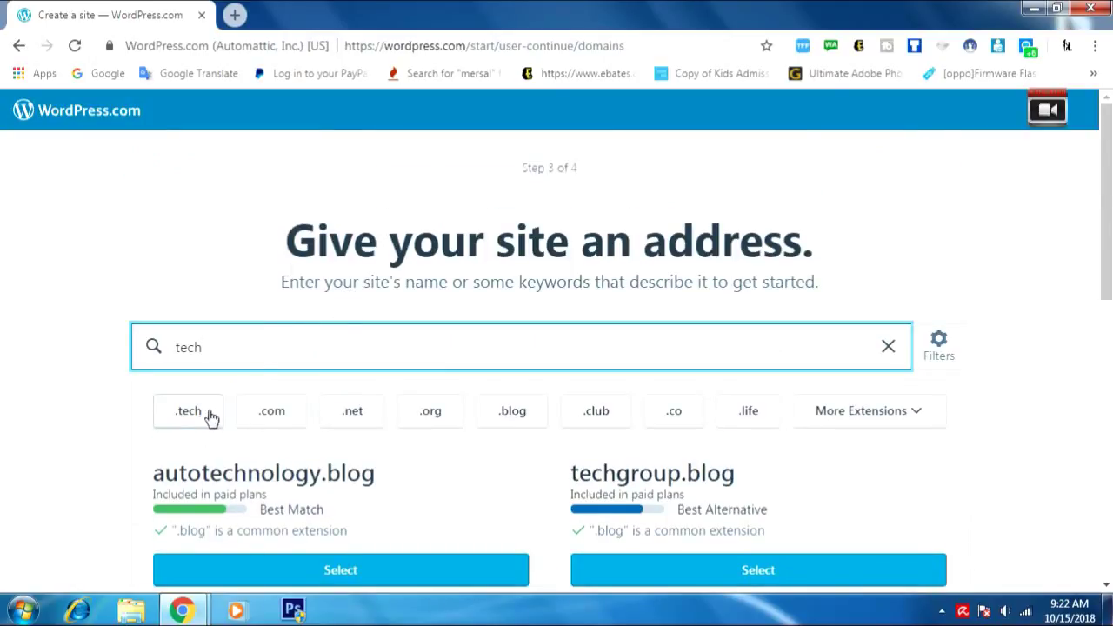
Filter the suggested addresses by the .com, .tech and .net extensions.
left_click(270, 415)
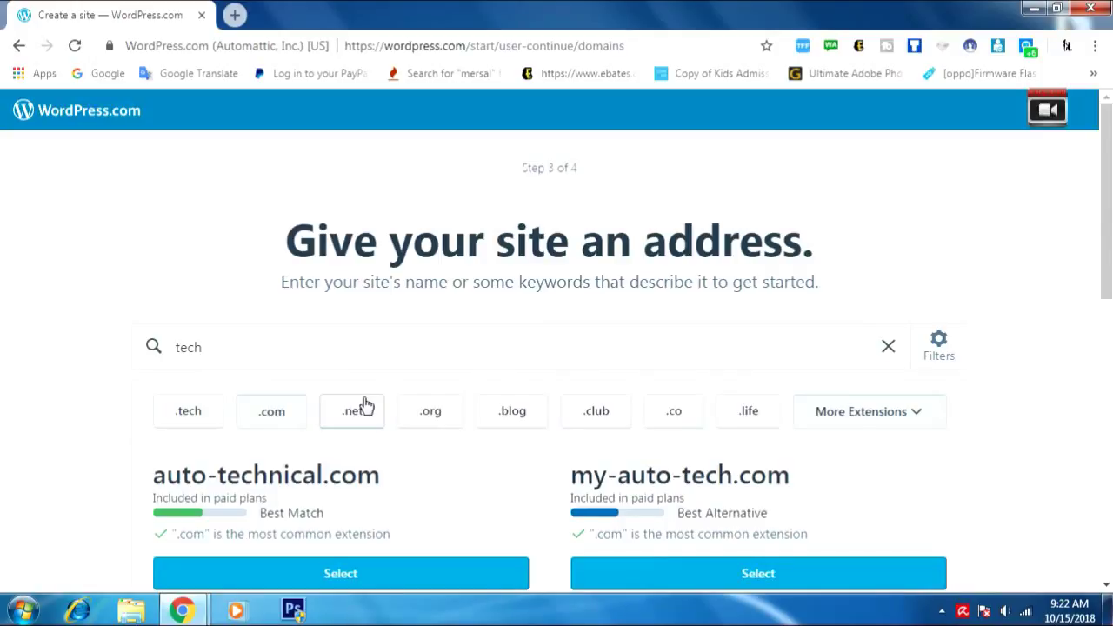
left_click(191, 391)
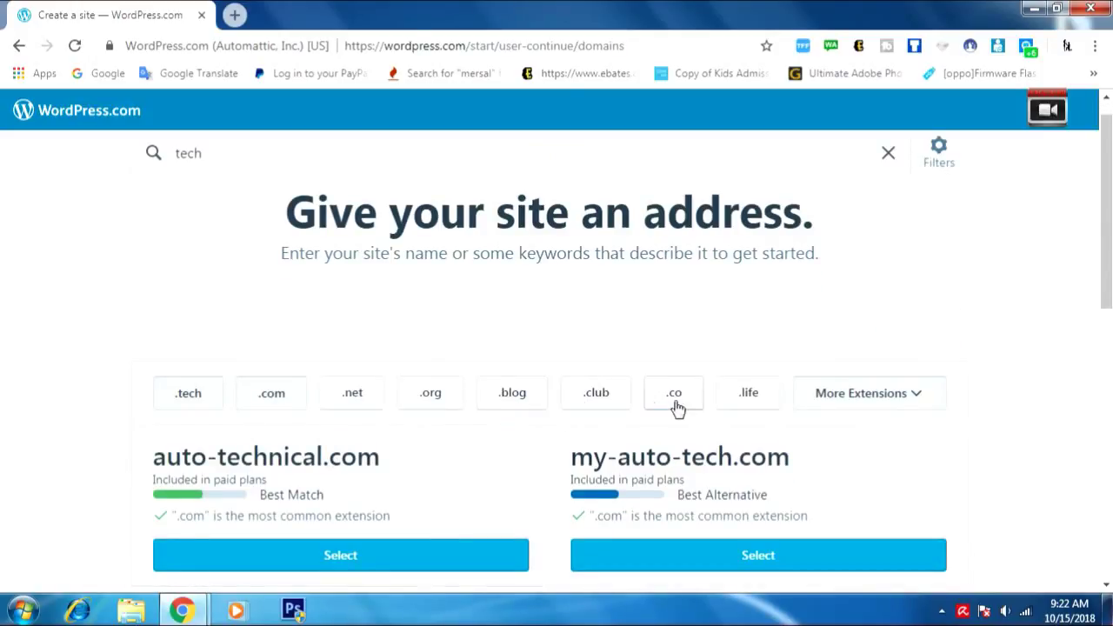
left_click(359, 397)
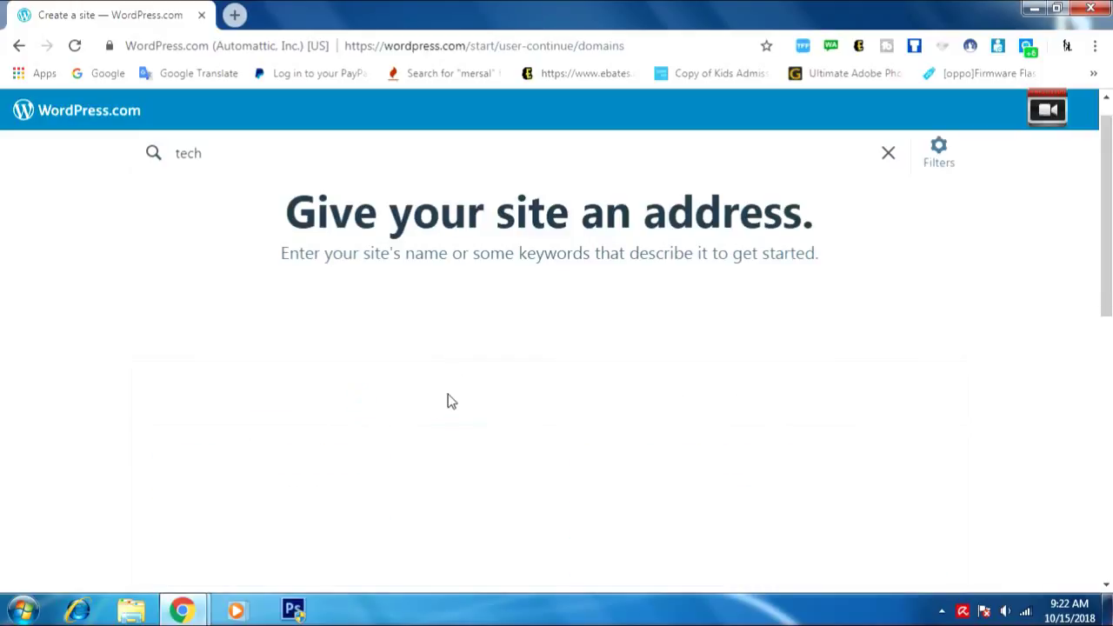
Look through the suggested addresses and select the free tech629693284.wordpress.com.
scroll(425, 444, "down", 2)
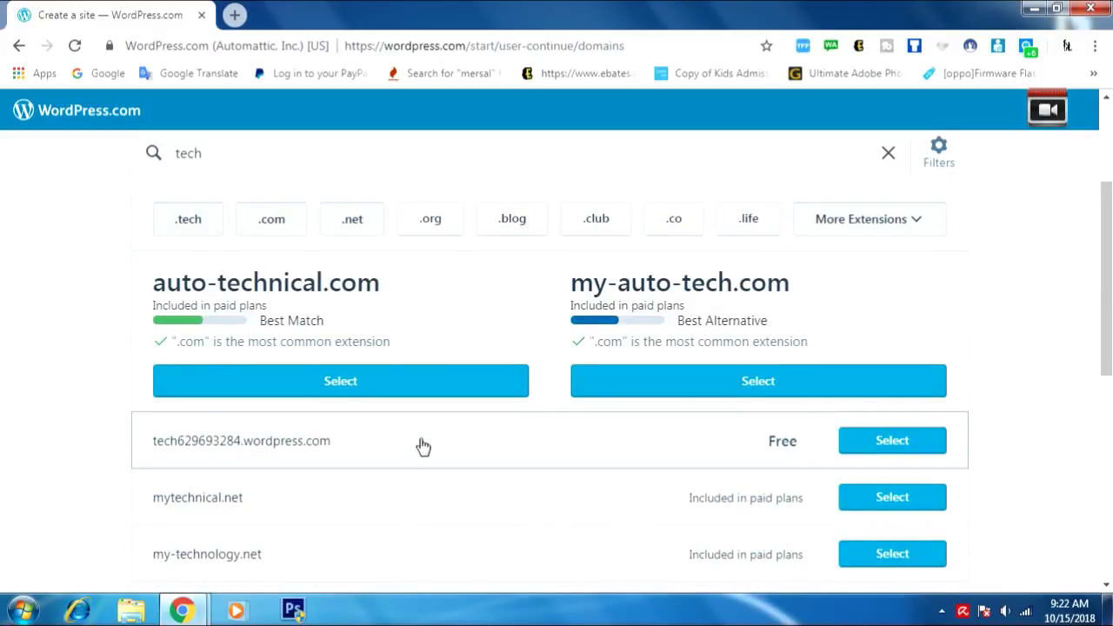
scroll(422, 446, "down", 6)
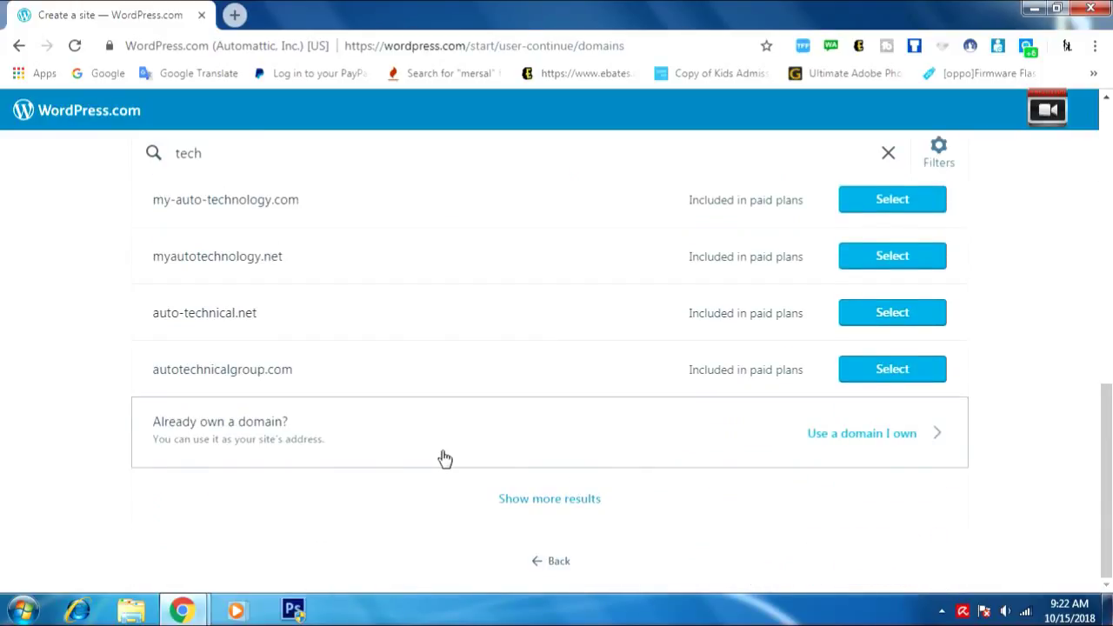
scroll(445, 457, "up", 6)
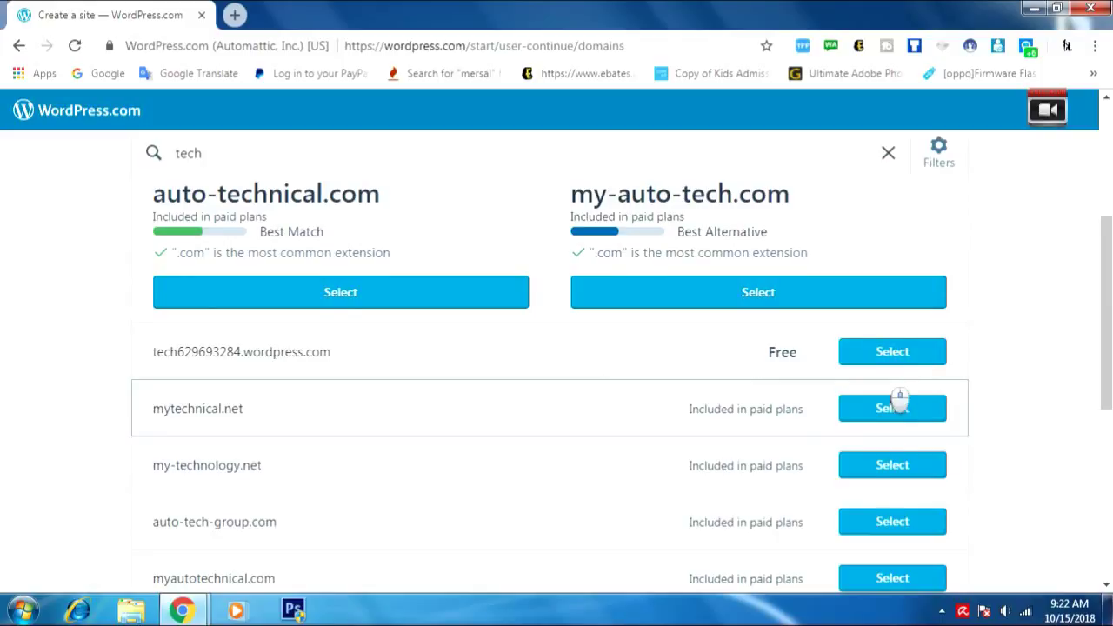
scroll(896, 400, "down", 3)
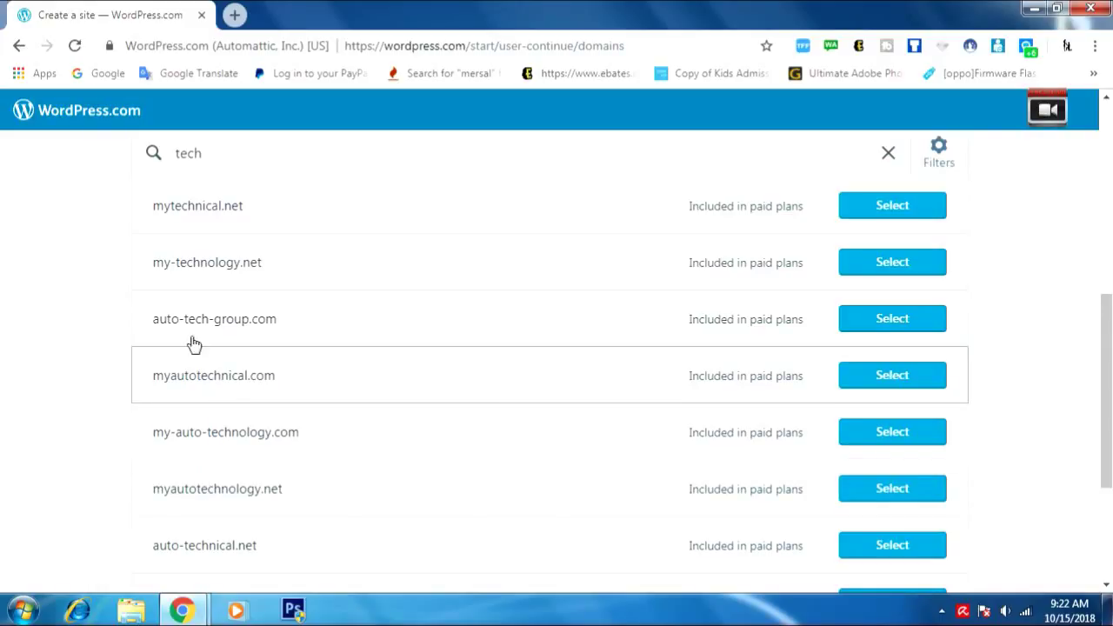
scroll(198, 278, "up", 2)
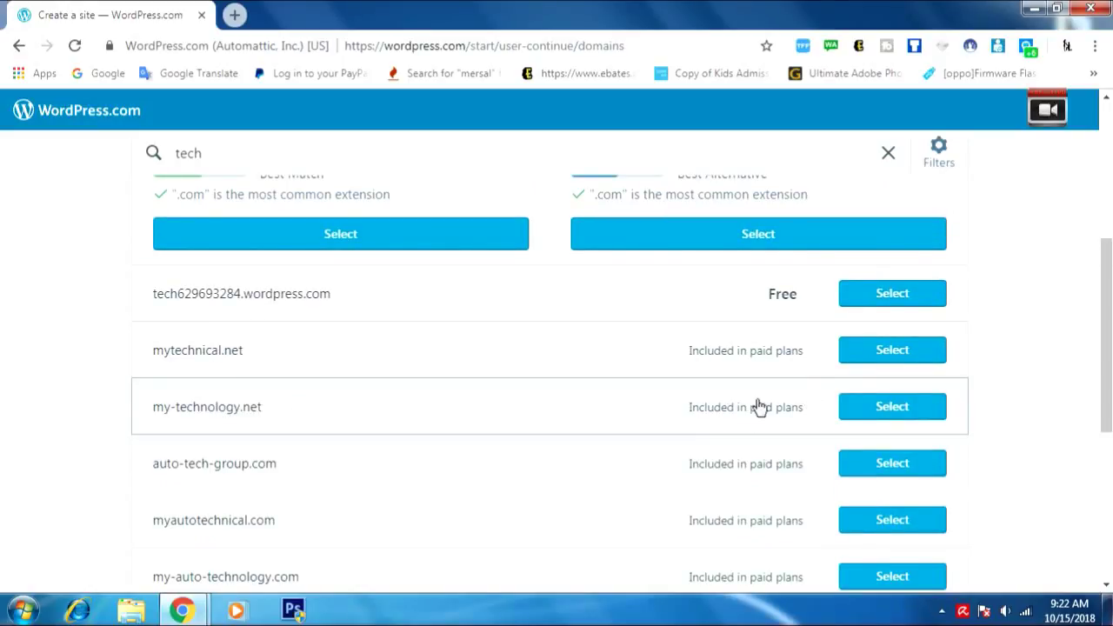
left_click(917, 294)
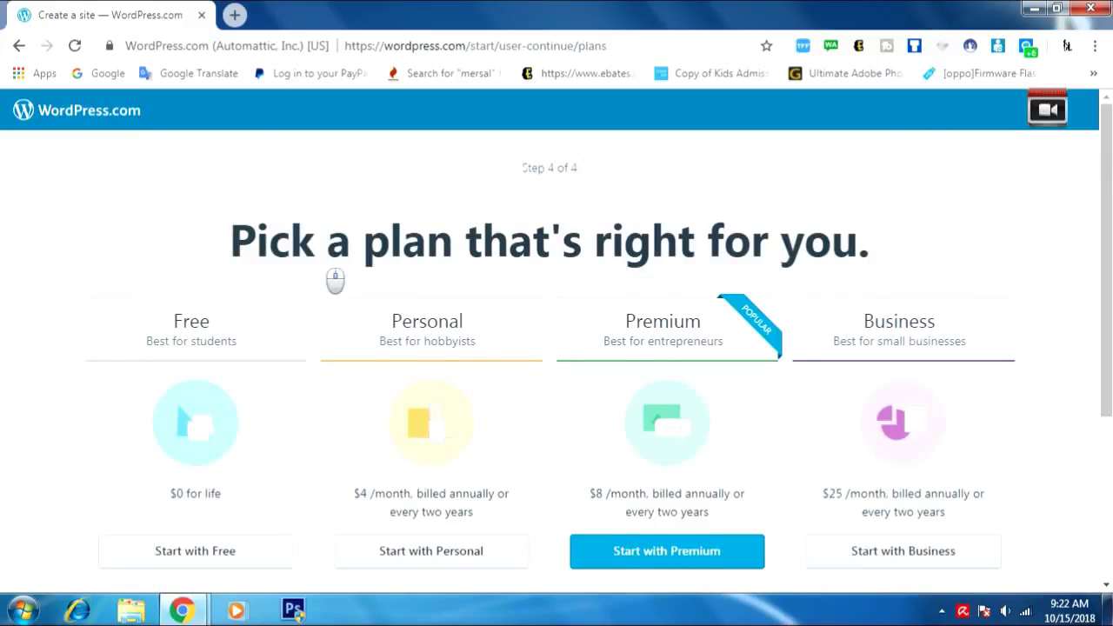
Compare the available plans and start the site with the Free plan.
scroll(329, 282, "down", 1)
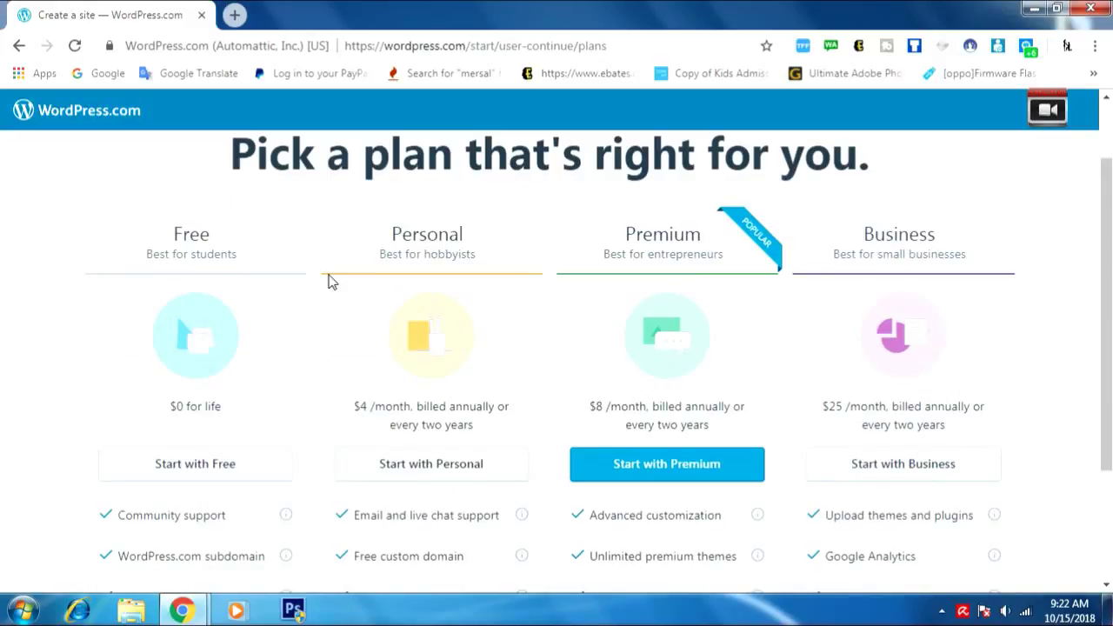
scroll(311, 295, "down", 1)
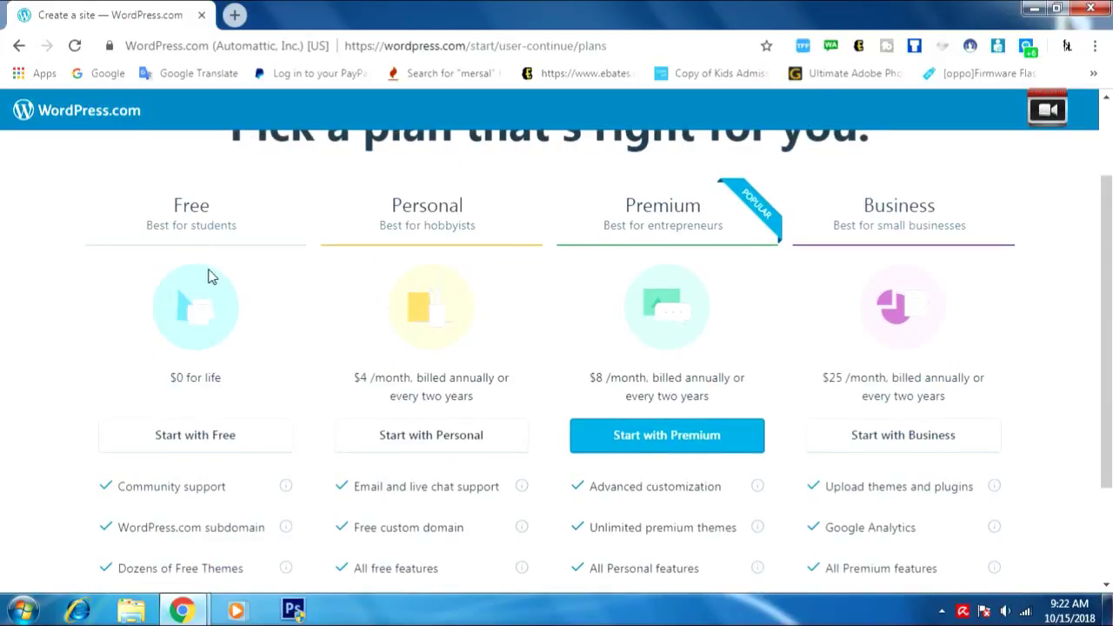
scroll(215, 231, "down", 2)
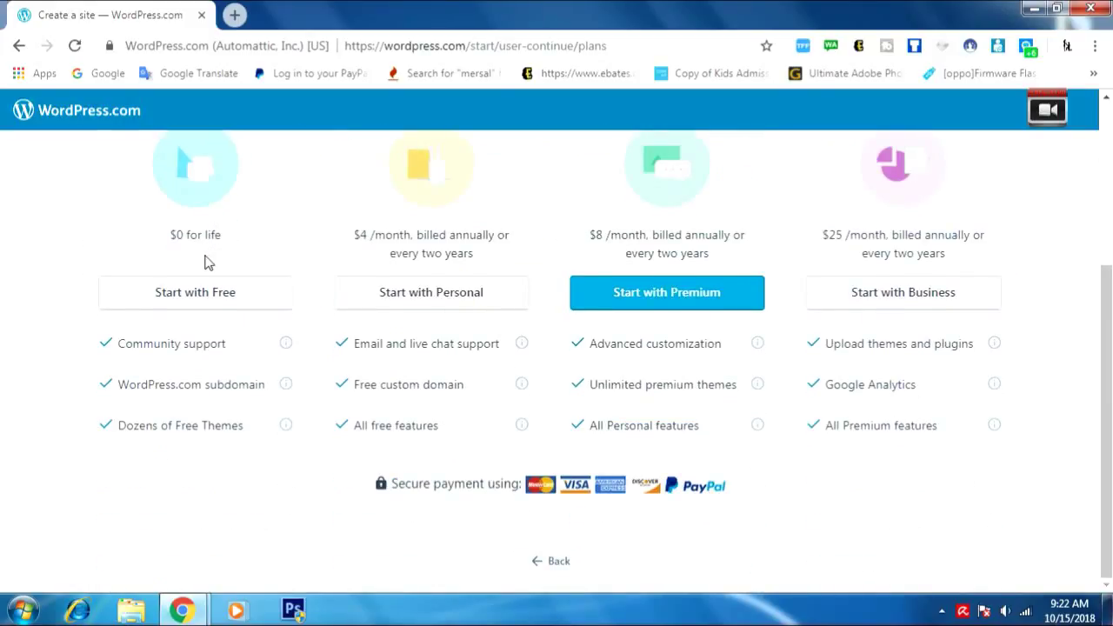
scroll(187, 409, "up", 1)
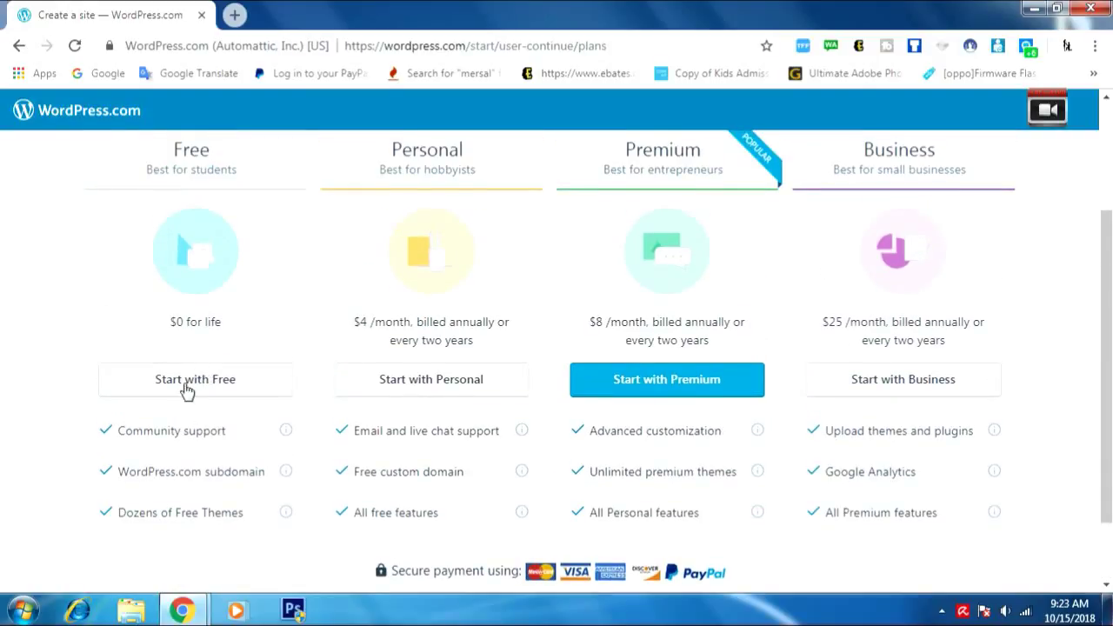
left_click(195, 383)
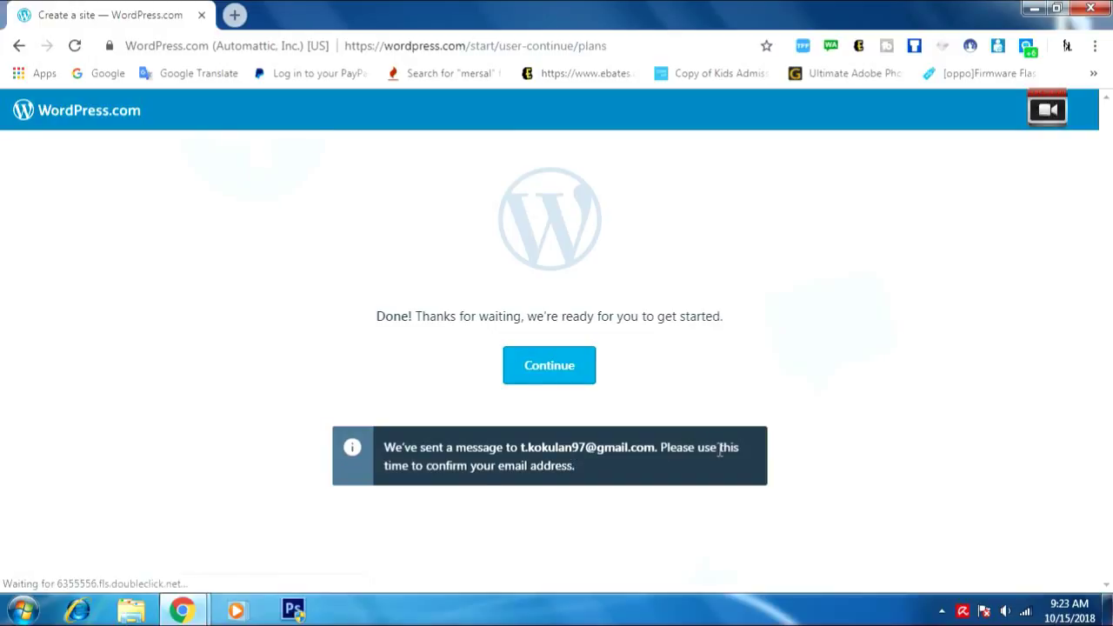
Open the Gmail inbox from the Google home page in a new browser tab.
key("ctrl+t")
left_click(96, 77)
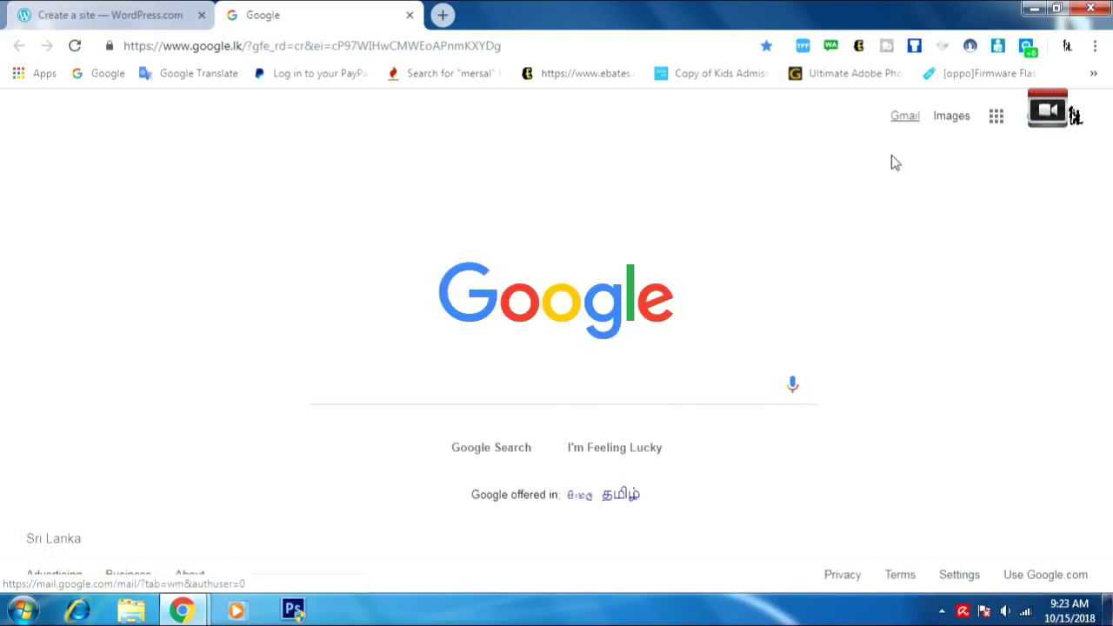
left_click(903, 115)
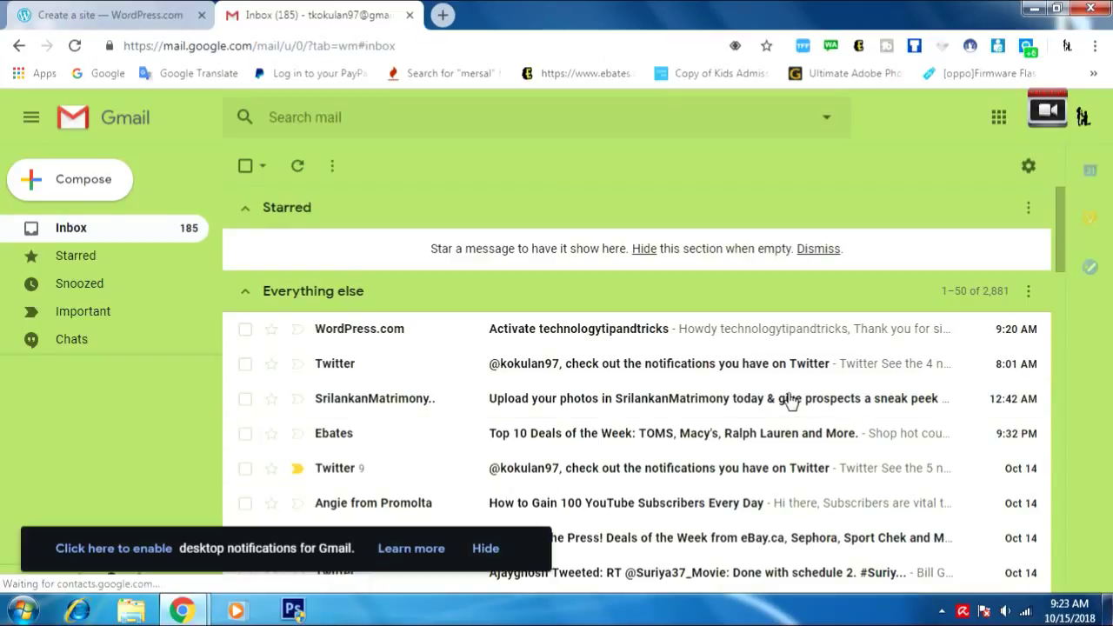
Open the WordPress.com activation message and confirm the account's email address.
left_click(651, 328)
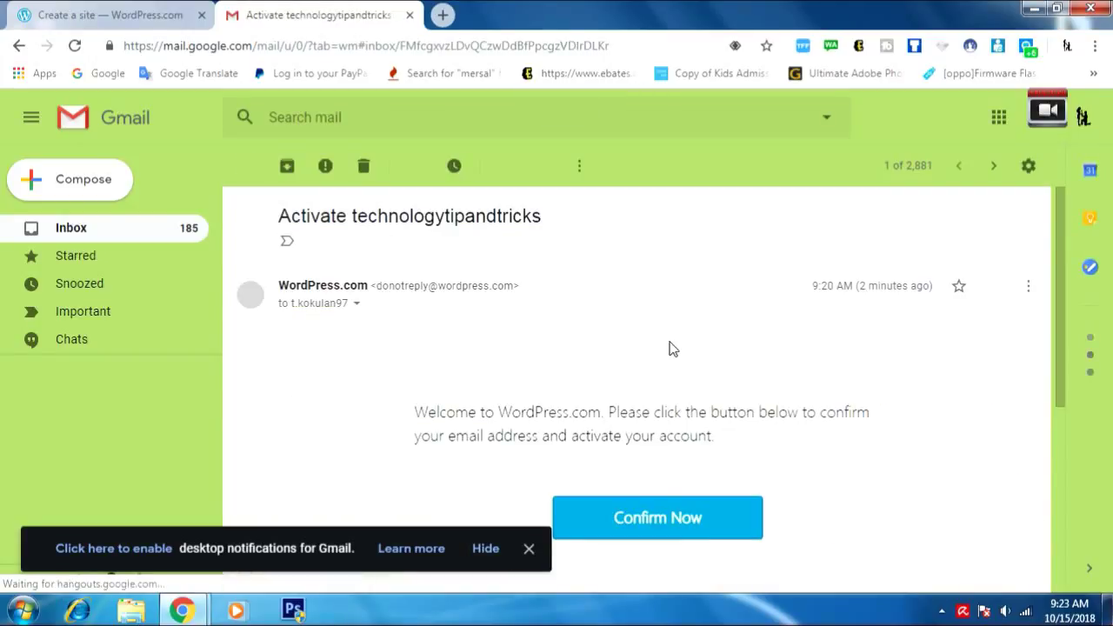
scroll(675, 346, "down", 2)
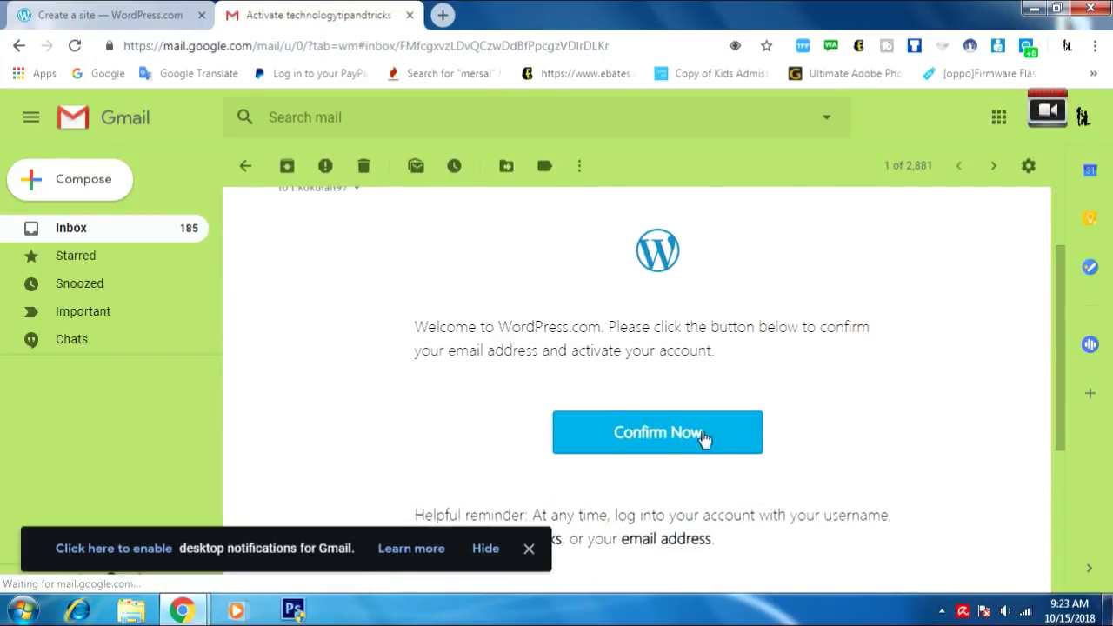
left_click(707, 435)
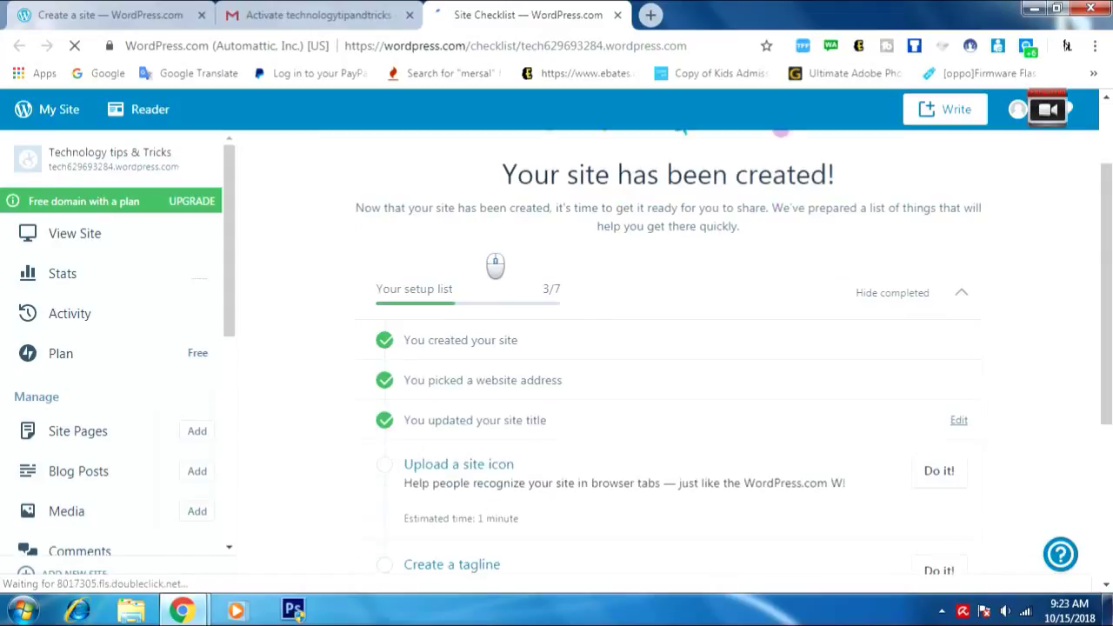
Look through the new site's setup list and its remaining tasks.
scroll(490, 268, "down", 1)
scroll(490, 267, "down", 1)
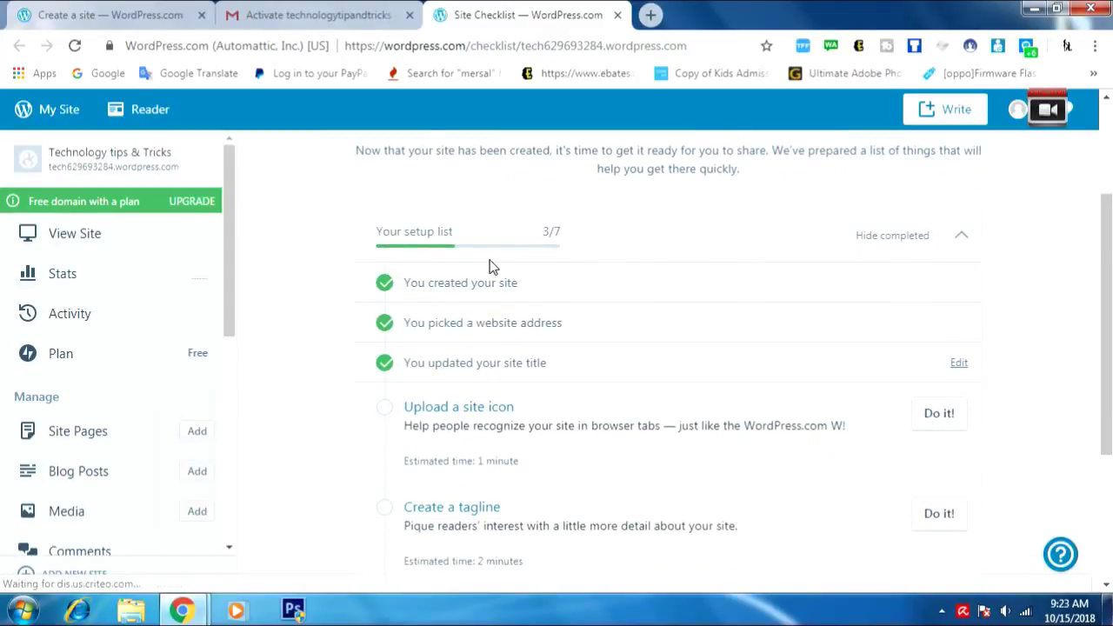
scroll(493, 266, "down", 1)
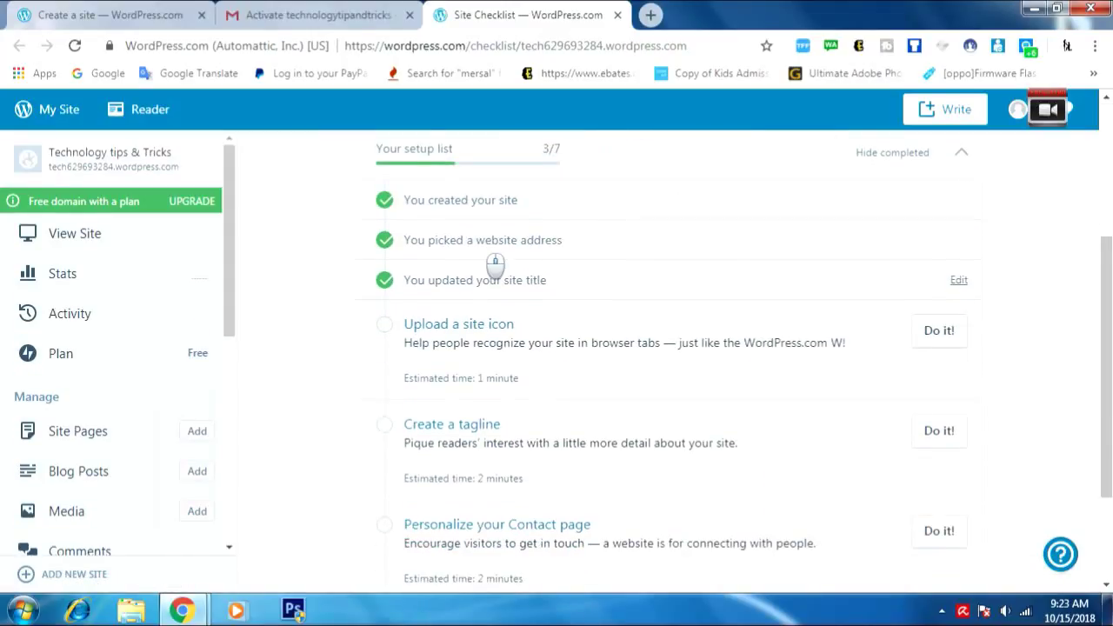
Look over the site's management options and open the account's profile page.
scroll(96, 432, "down", 5)
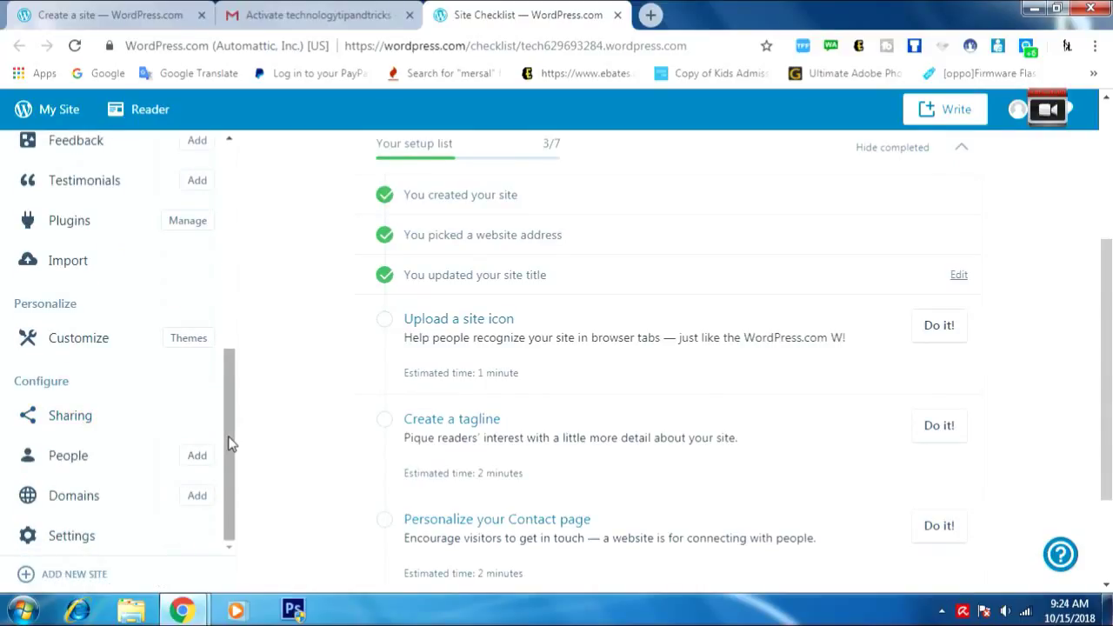
left_click_drag(229, 443, 247, 208)
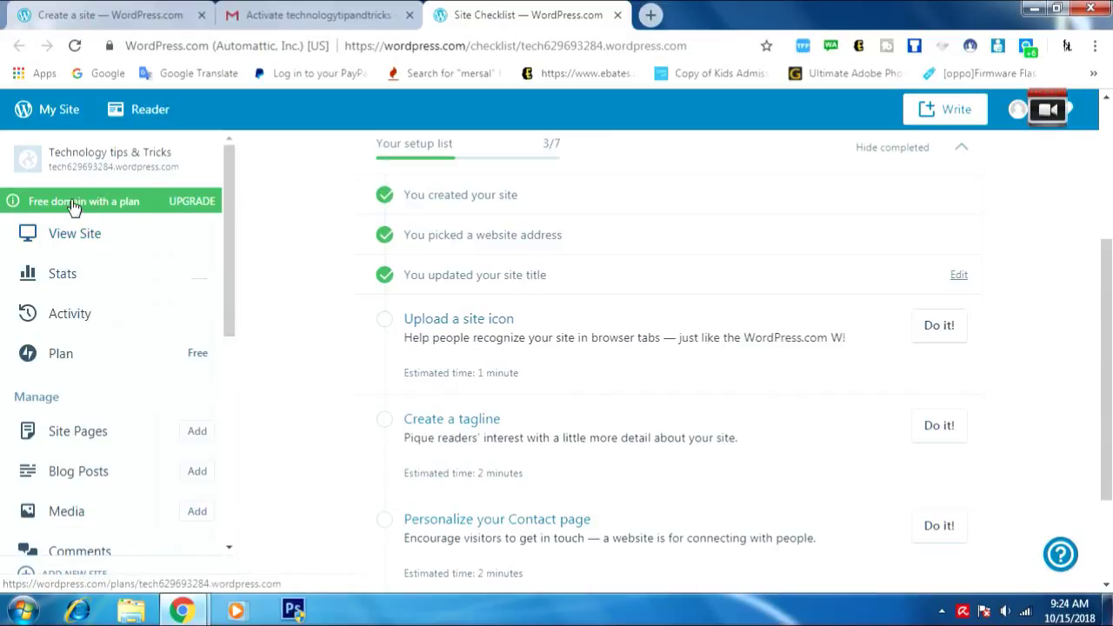
scroll(90, 186, "down", 1)
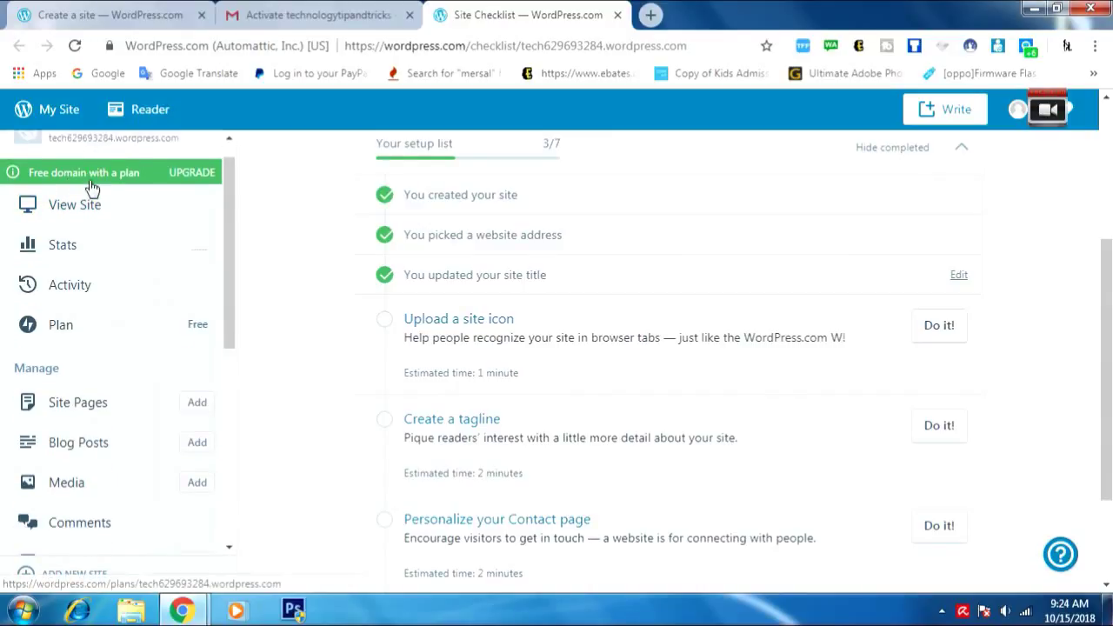
left_click_drag(1052, 111, 1059, 255)
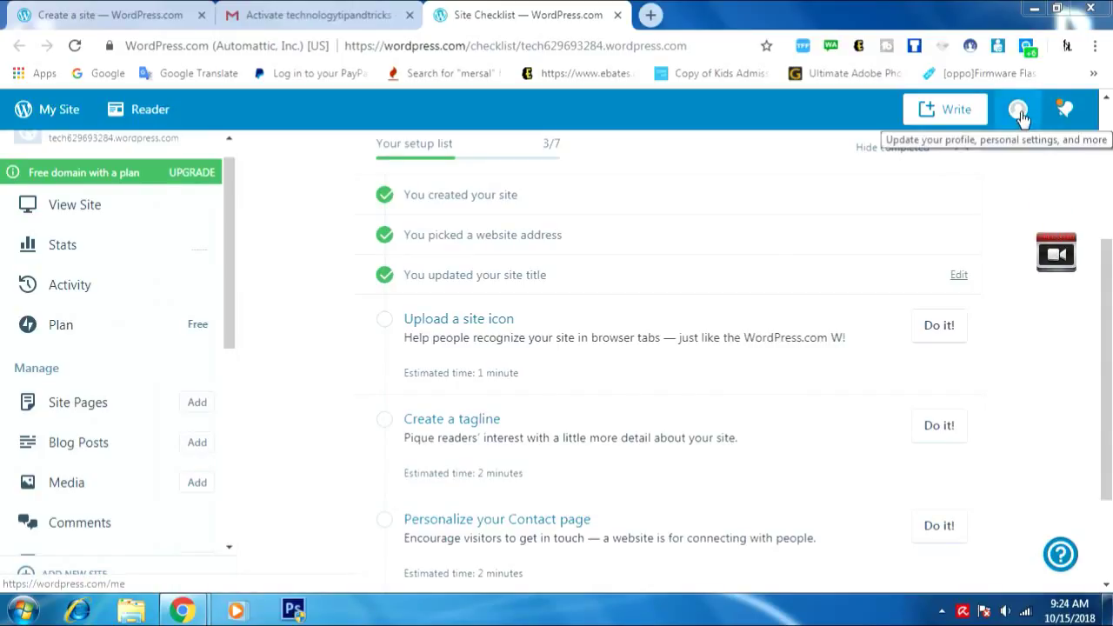
left_click(1019, 109)
scroll(619, 391, "up", 3)
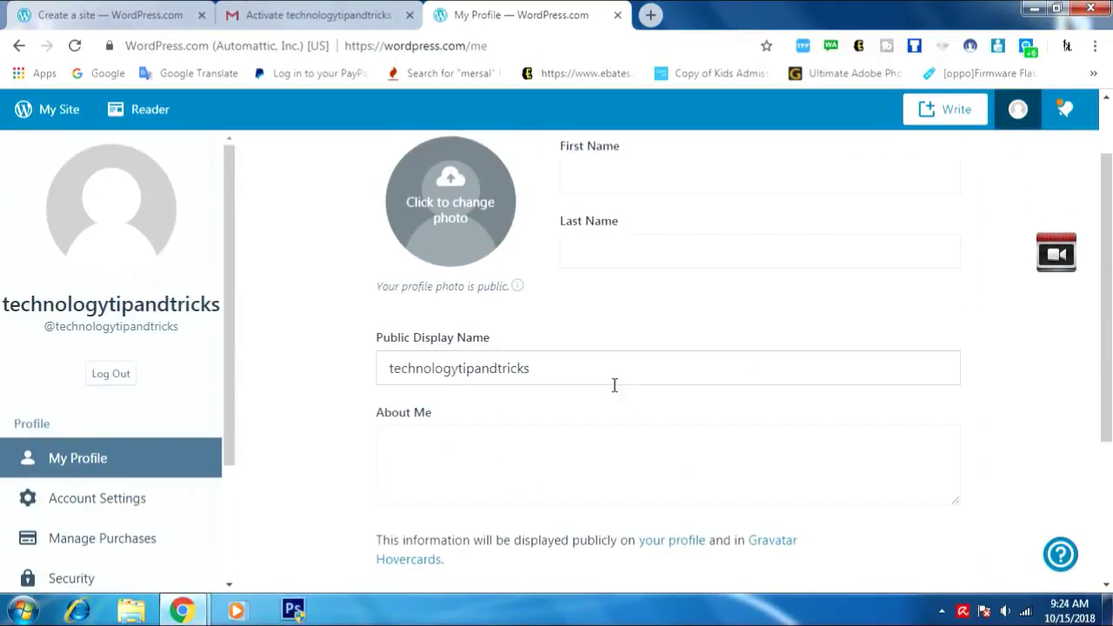
Set the profile's first name to Technology and the last name to Tips & Tricks.
left_click(608, 272)
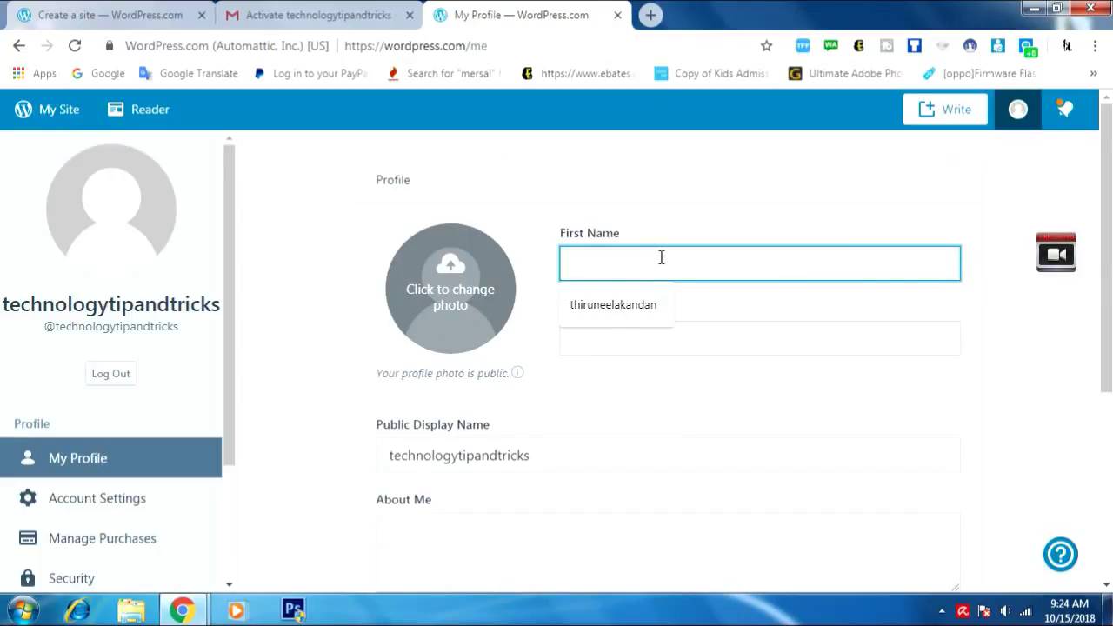
type("Technology")
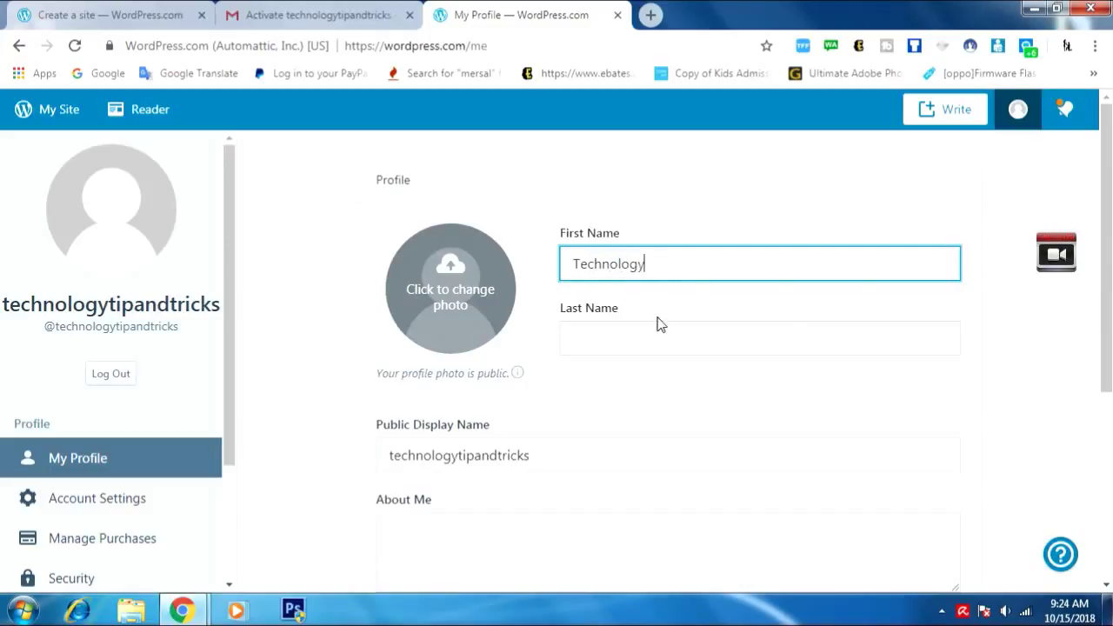
left_click(651, 337)
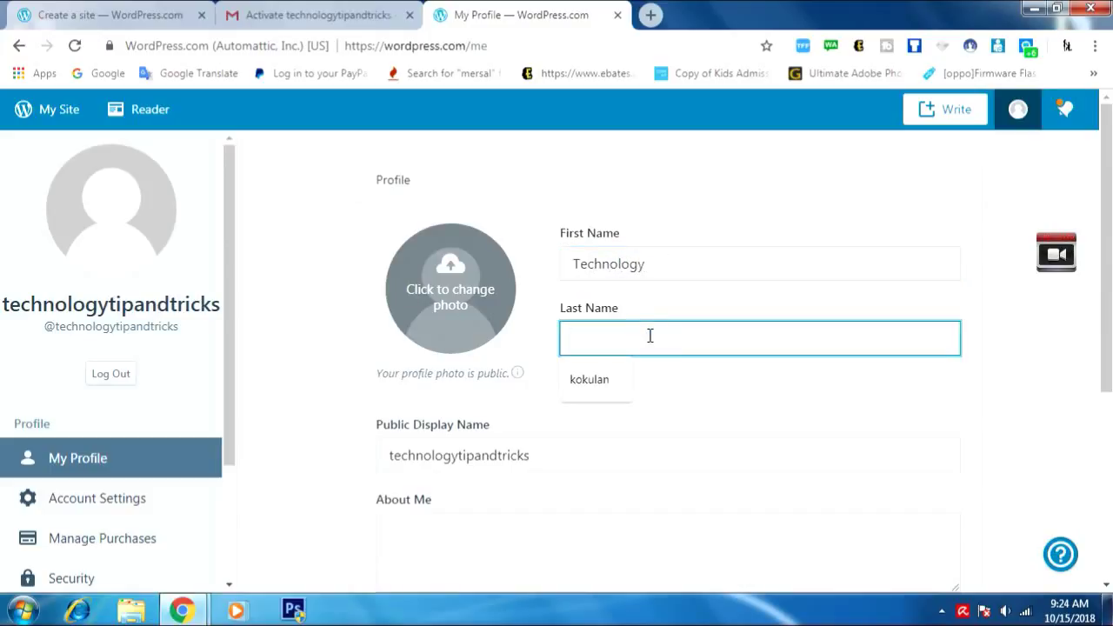
type("Tips&Tricks")
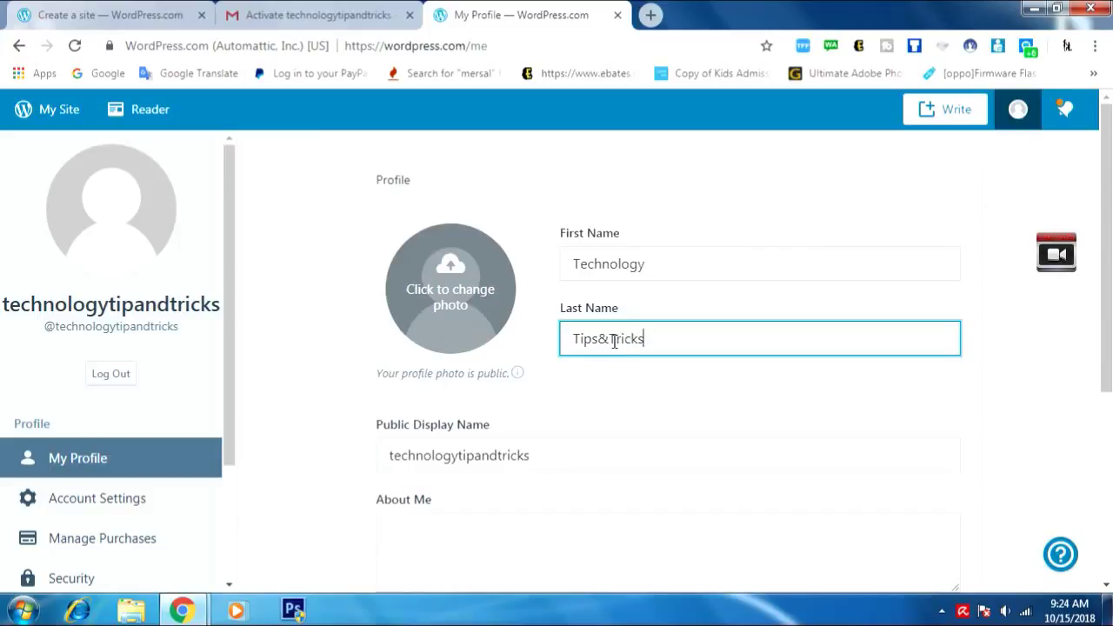
left_click(609, 341)
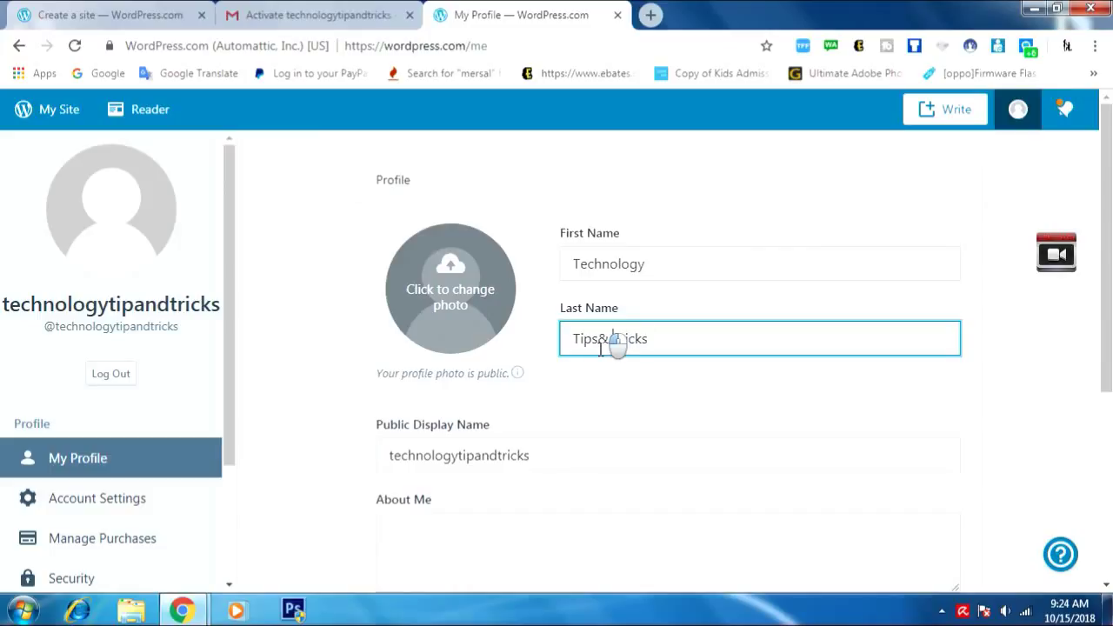
left_click(600, 342)
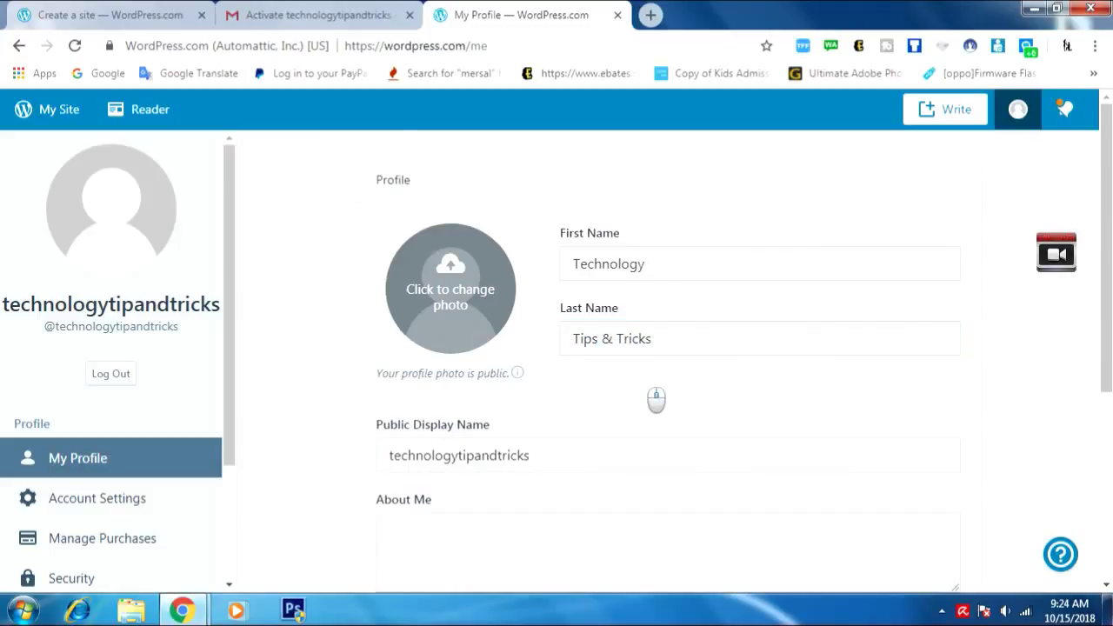
Save the profile details without filling in the About Me text.
scroll(656, 398, "down", 2)
scroll(509, 390, "down", 1)
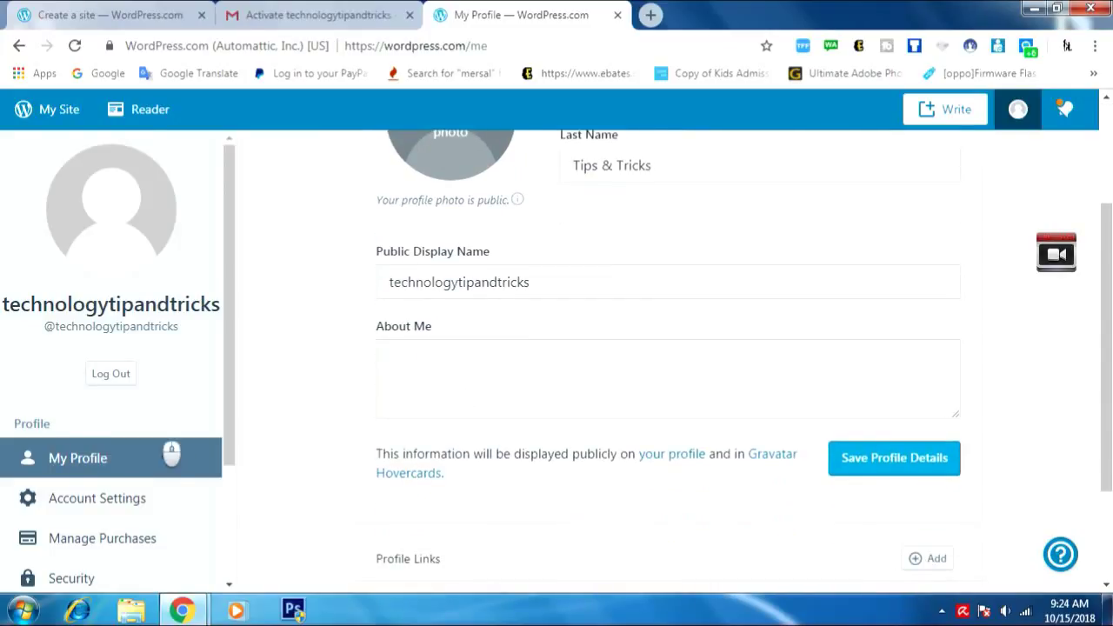
scroll(170, 453, "down", 2)
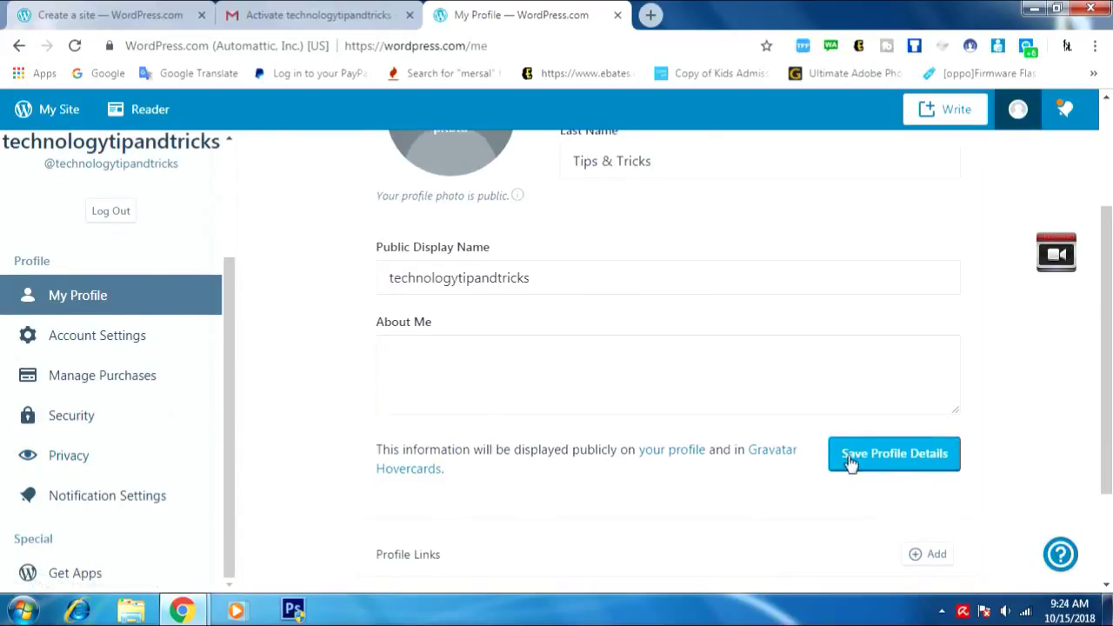
scroll(850, 461, "down", 2)
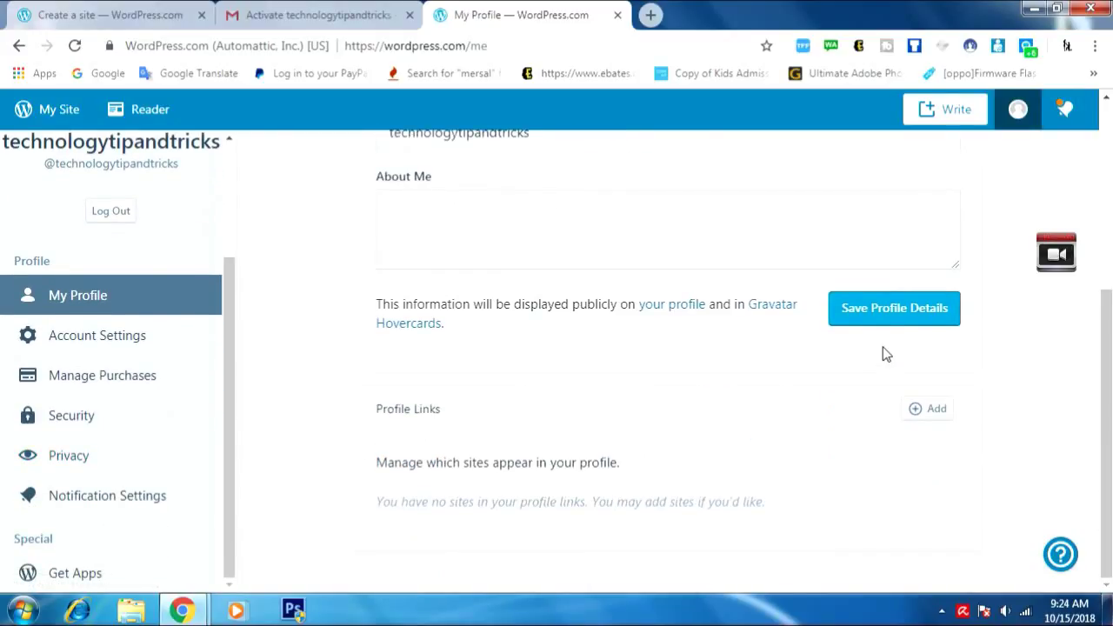
left_click(901, 311)
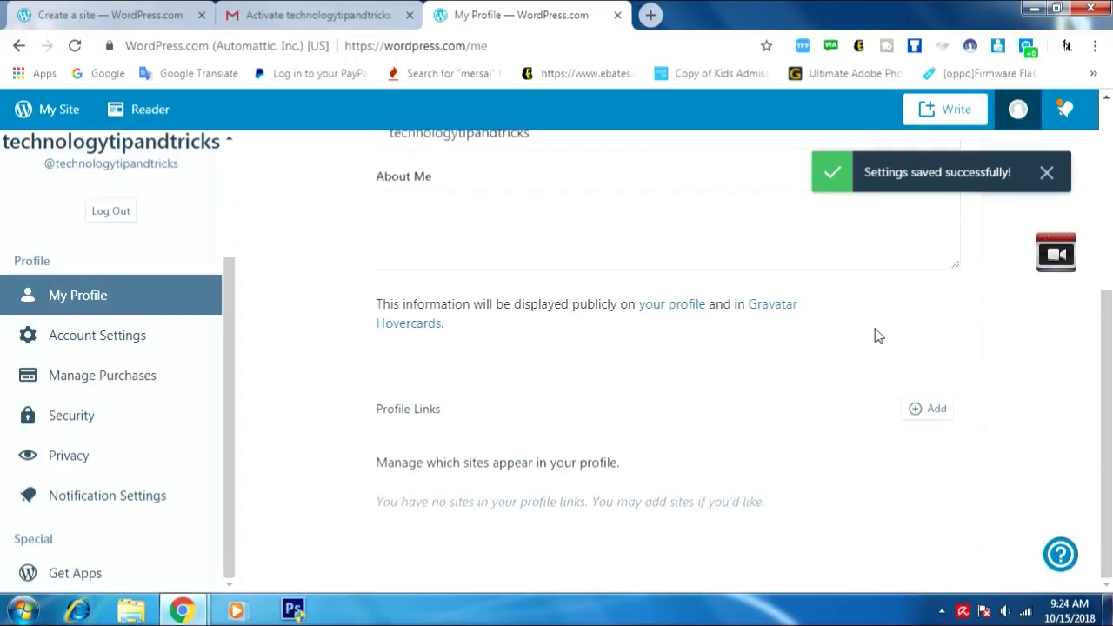
Read the Welcome to WordPress.com notification and close the notifications.
scroll(774, 326, "up", 3)
left_click(1064, 109)
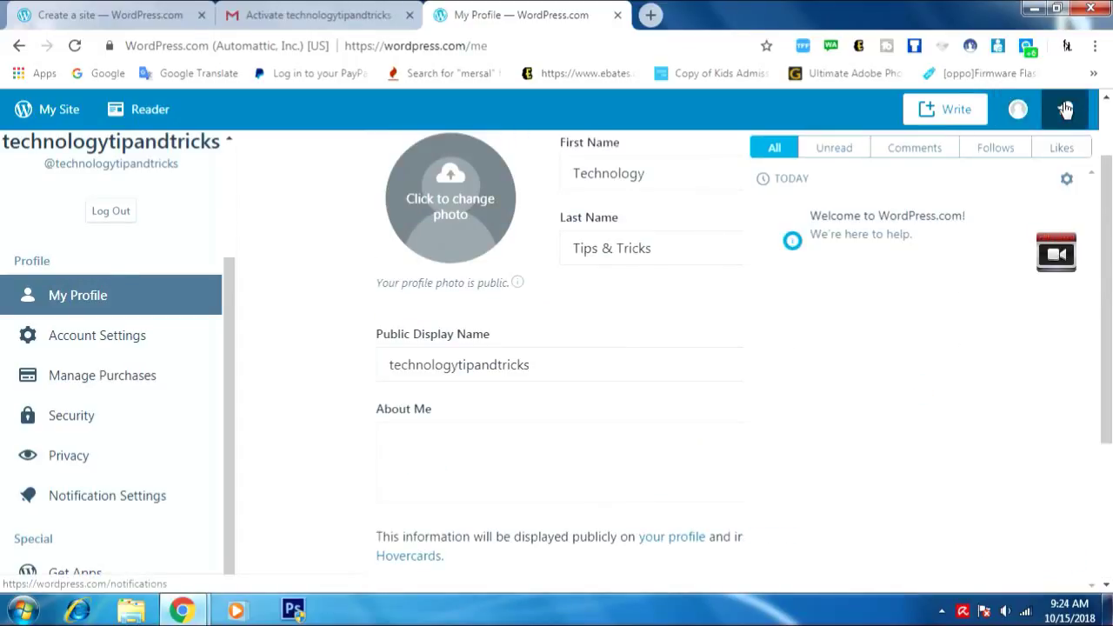
left_click(919, 225)
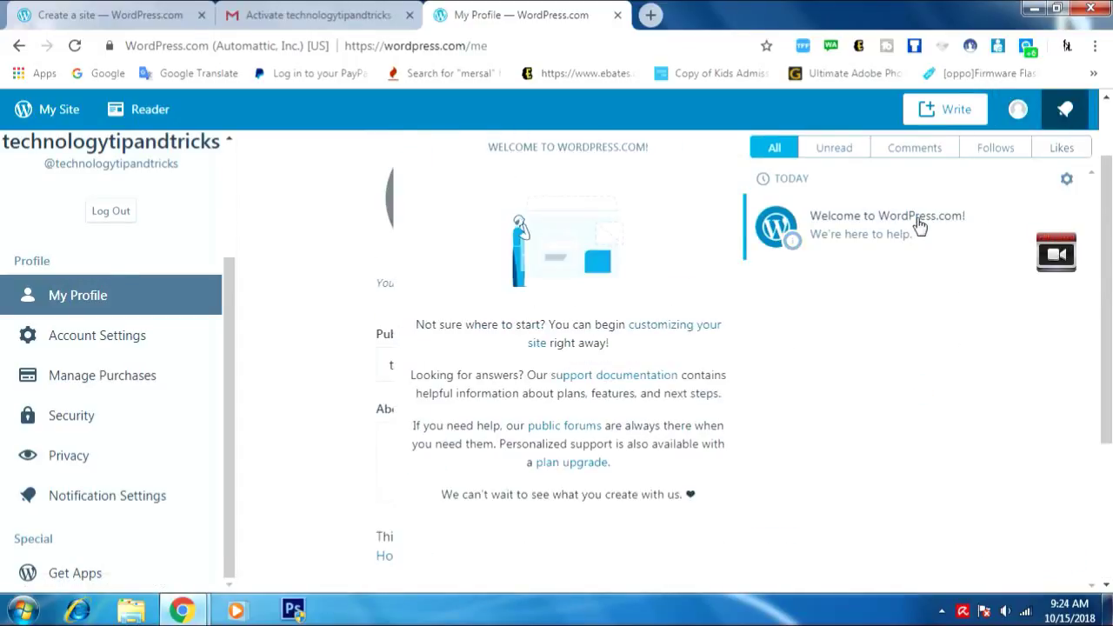
scroll(700, 303, "down", 1)
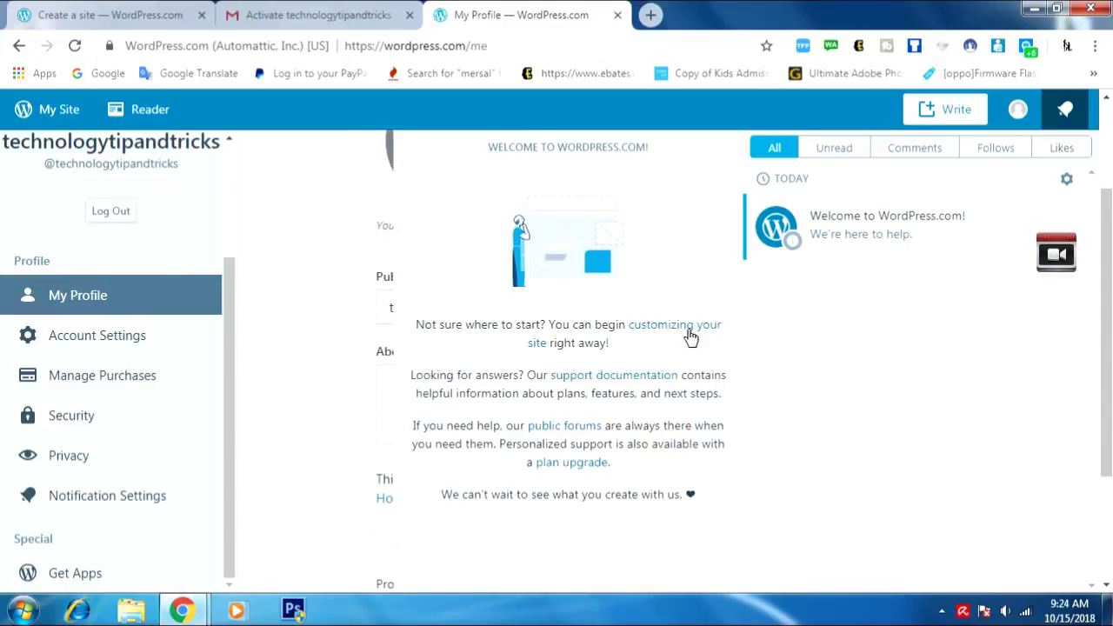
left_click(304, 255)
scroll(305, 296, "up", 3)
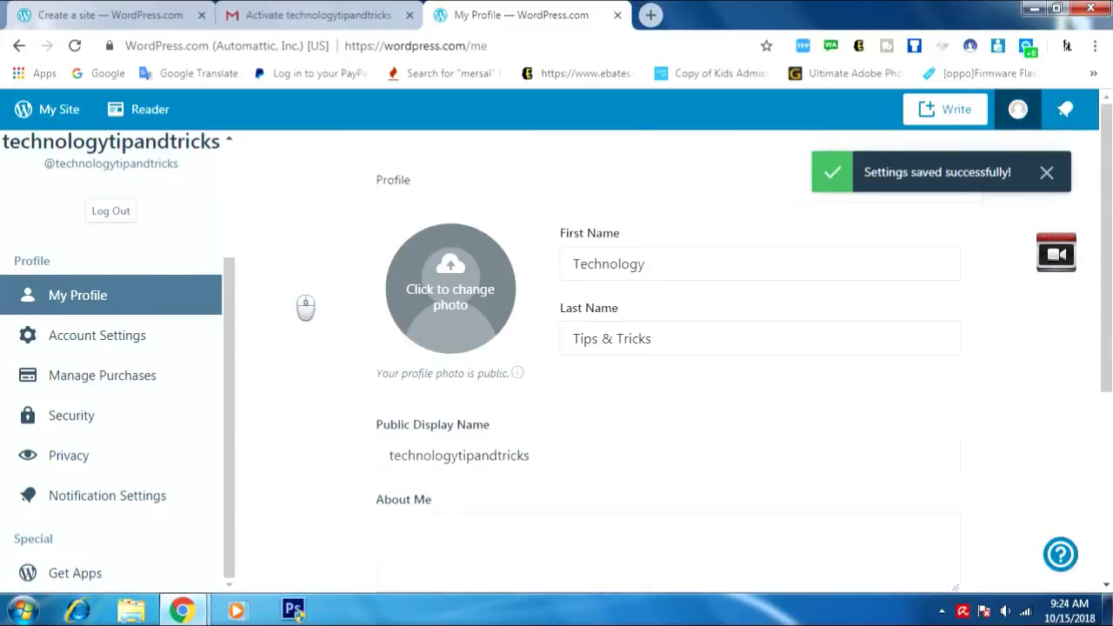
Open the account settings and review the username, email, primary site, web address and interface language.
scroll(191, 322, "down", 5)
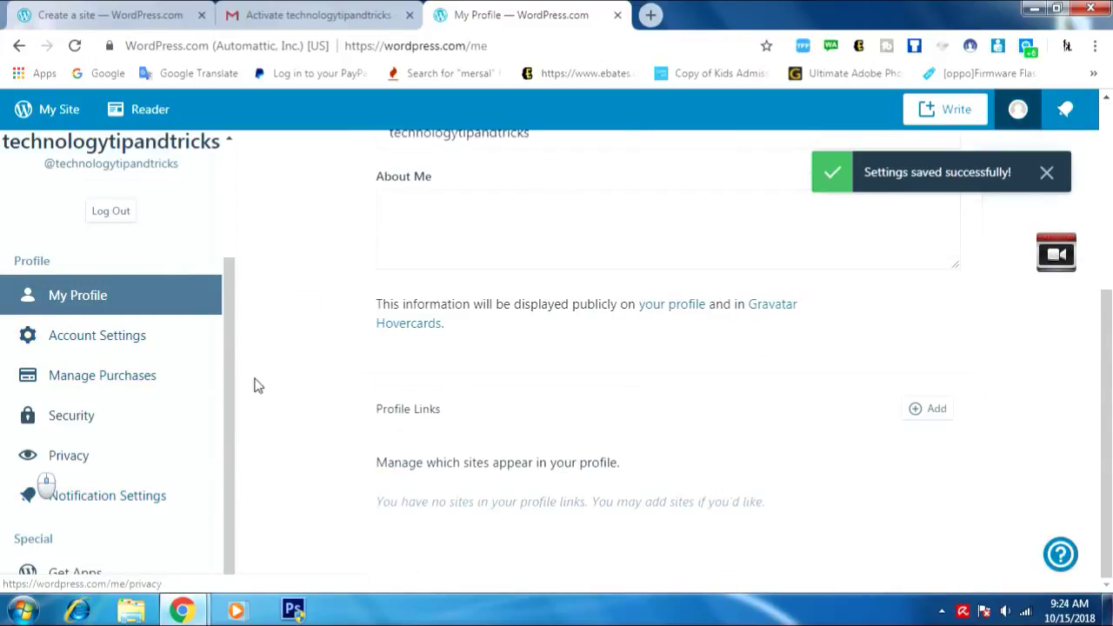
left_click_drag(235, 321, 228, 452)
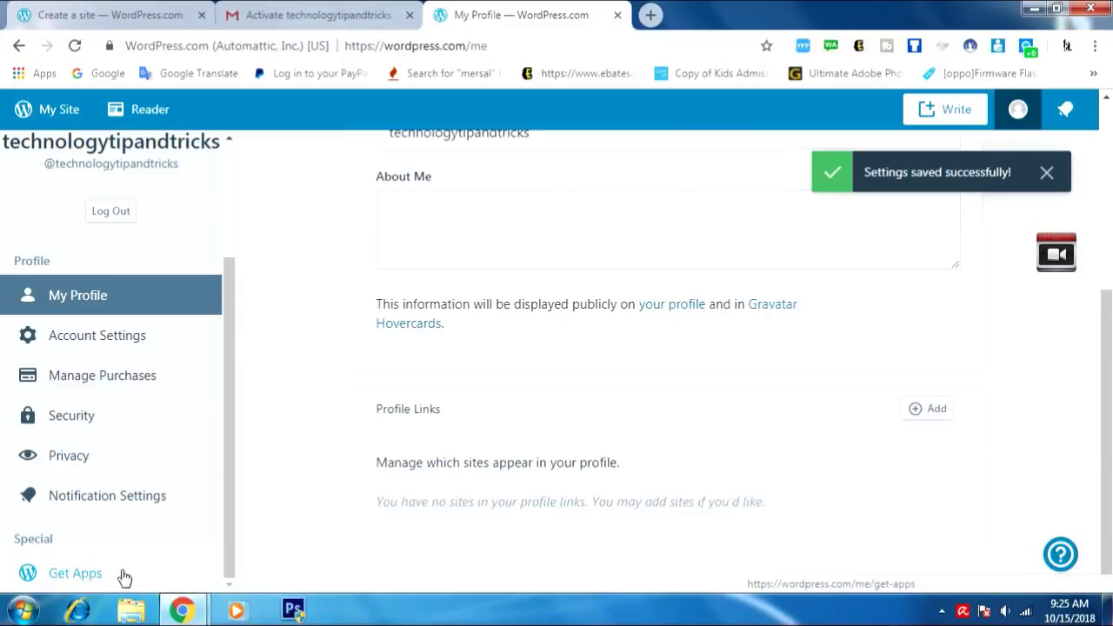
scroll(69, 519, "up", 1)
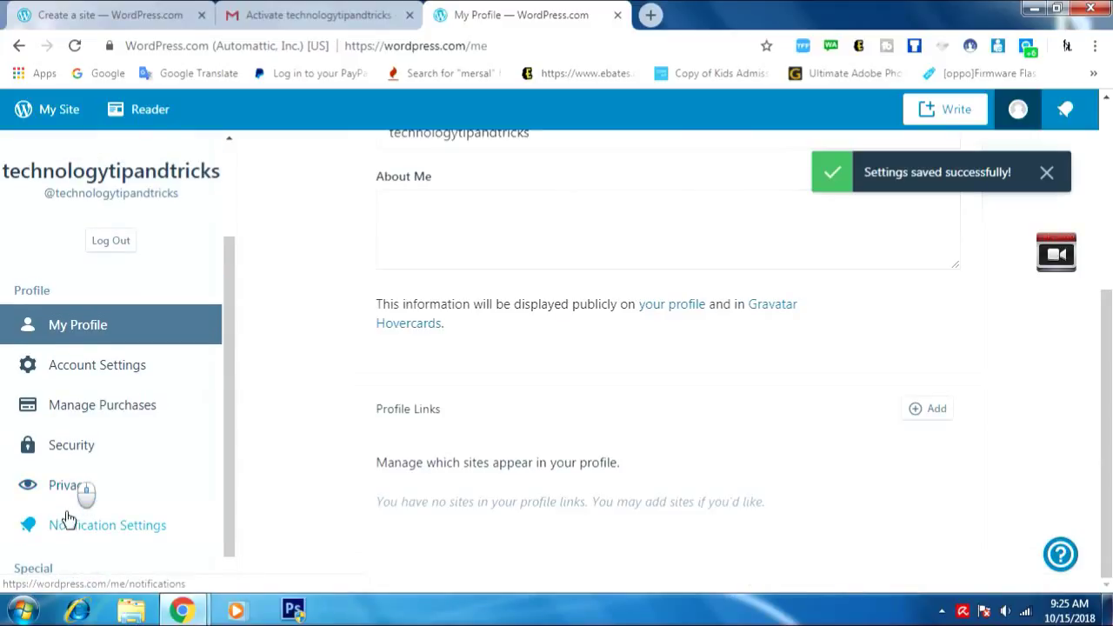
scroll(69, 519, "up", 5)
left_click(87, 488)
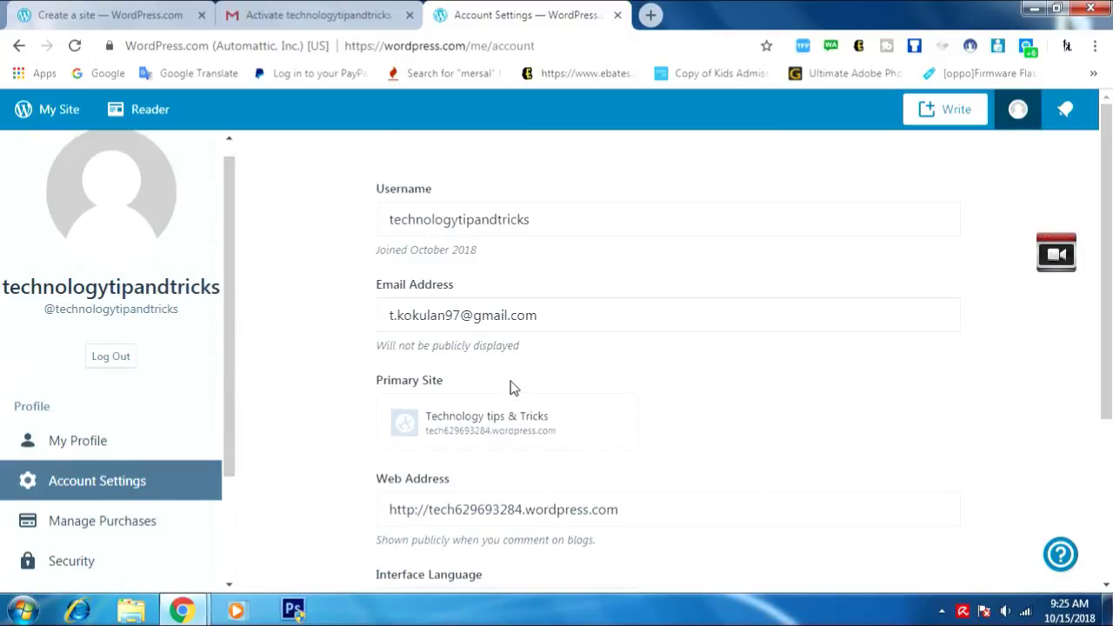
scroll(512, 383, "down", 3)
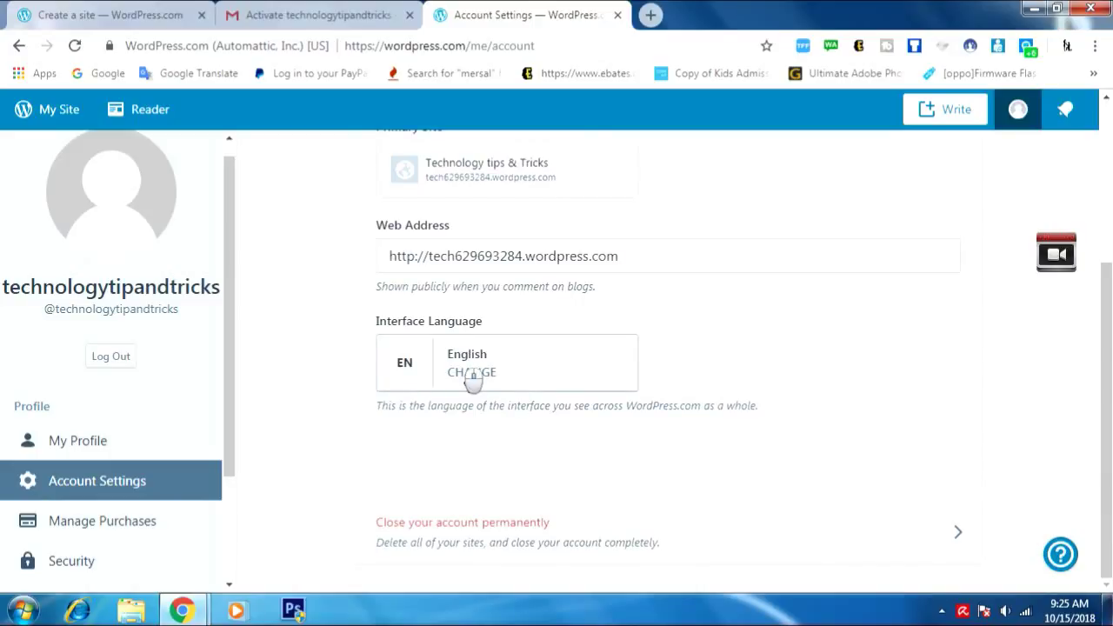
scroll(305, 428, "up", 3)
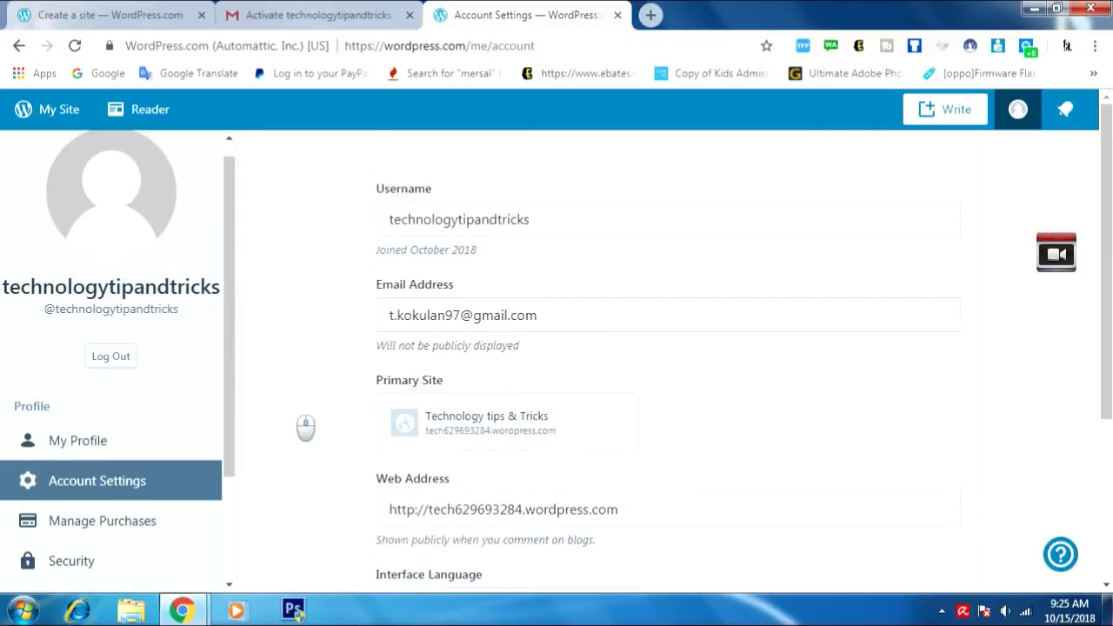
Return to the site's Stats page, dismiss its introduction and look through the traffic statistics.
left_click(77, 122)
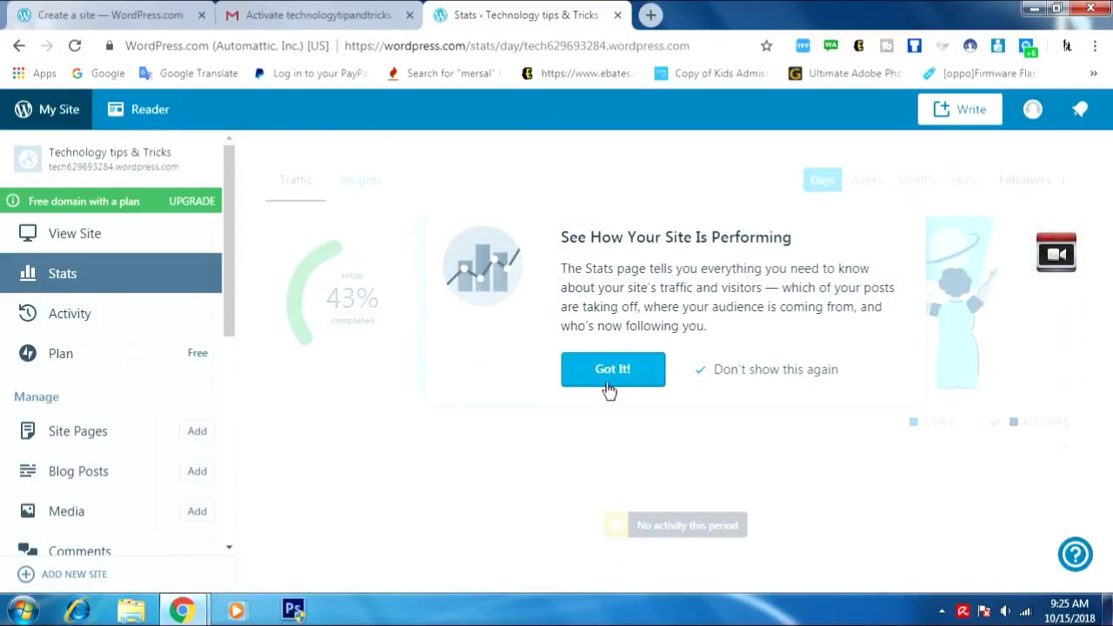
left_click(613, 369)
scroll(626, 375, "down", 4)
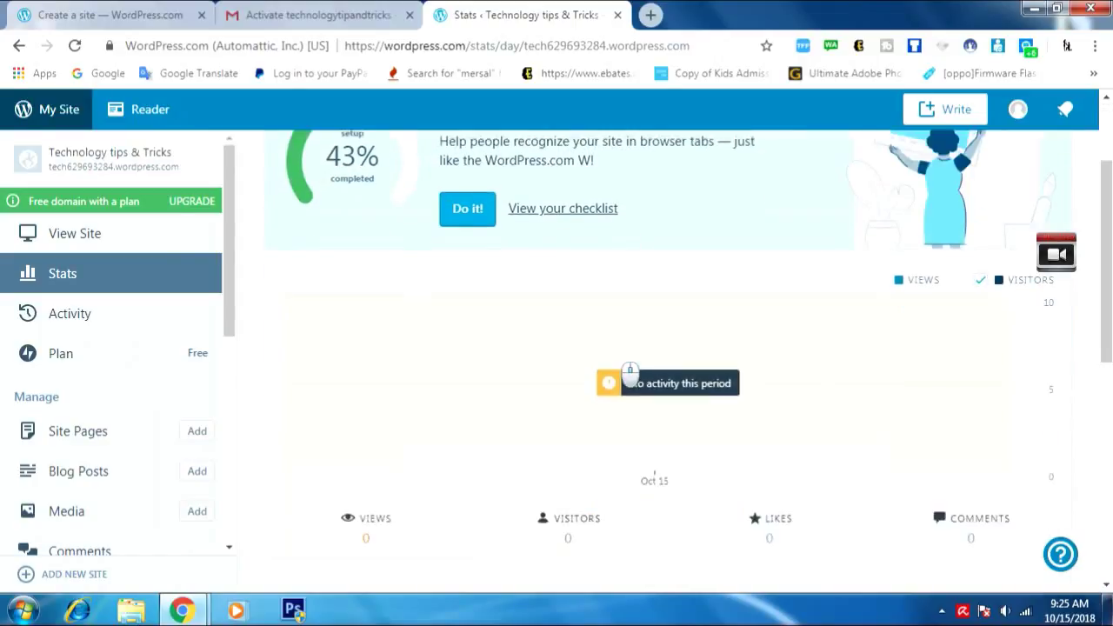
scroll(627, 375, "down", 4)
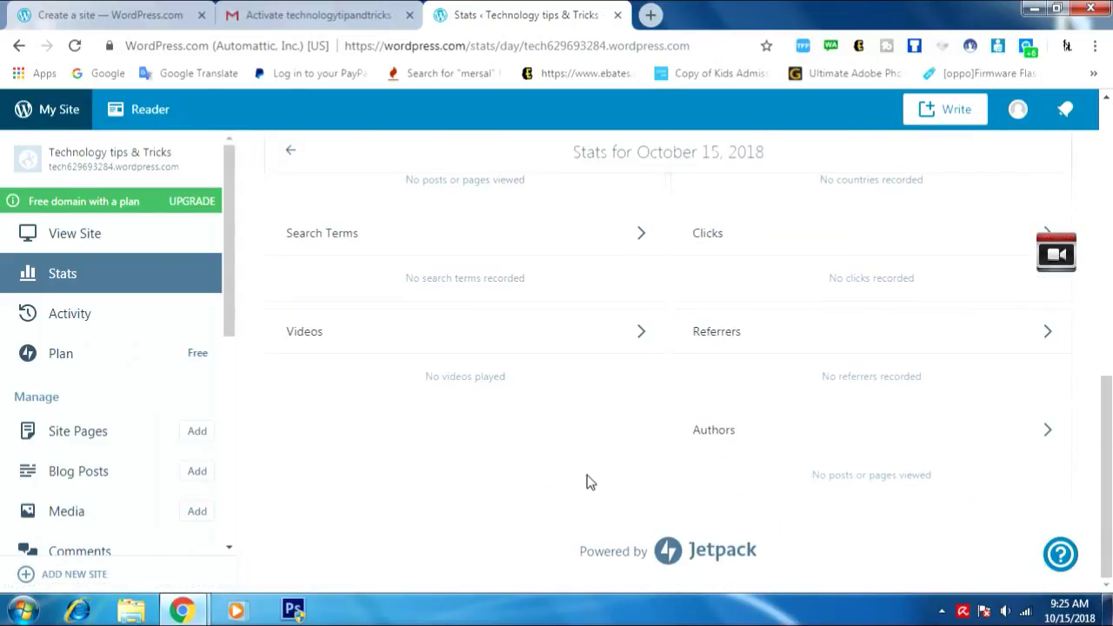
scroll(589, 478, "up", 8)
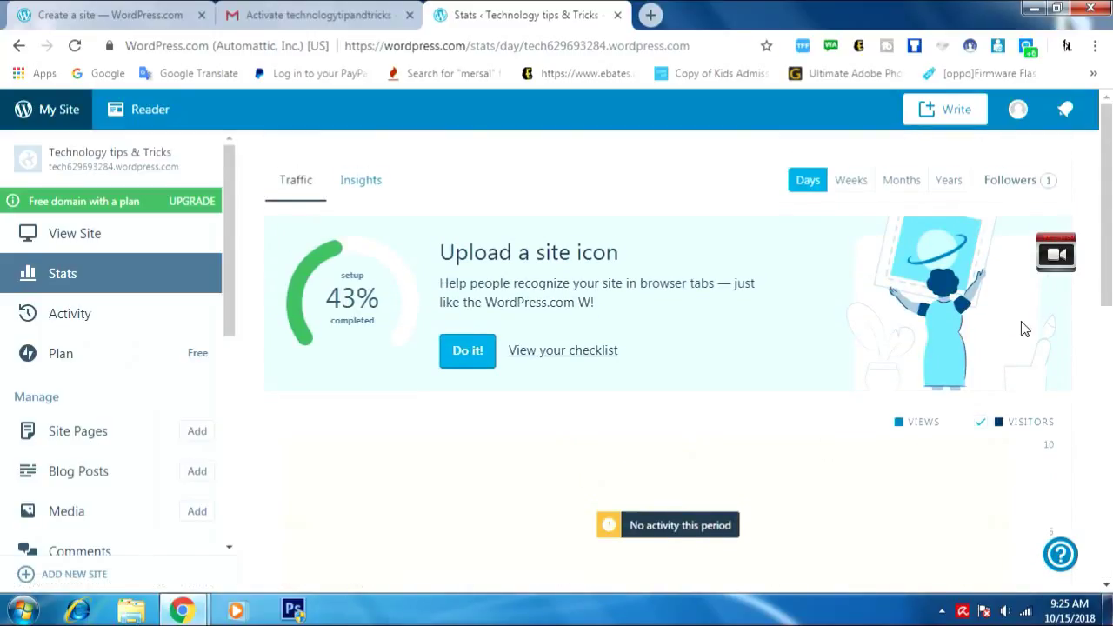
left_click(1052, 258)
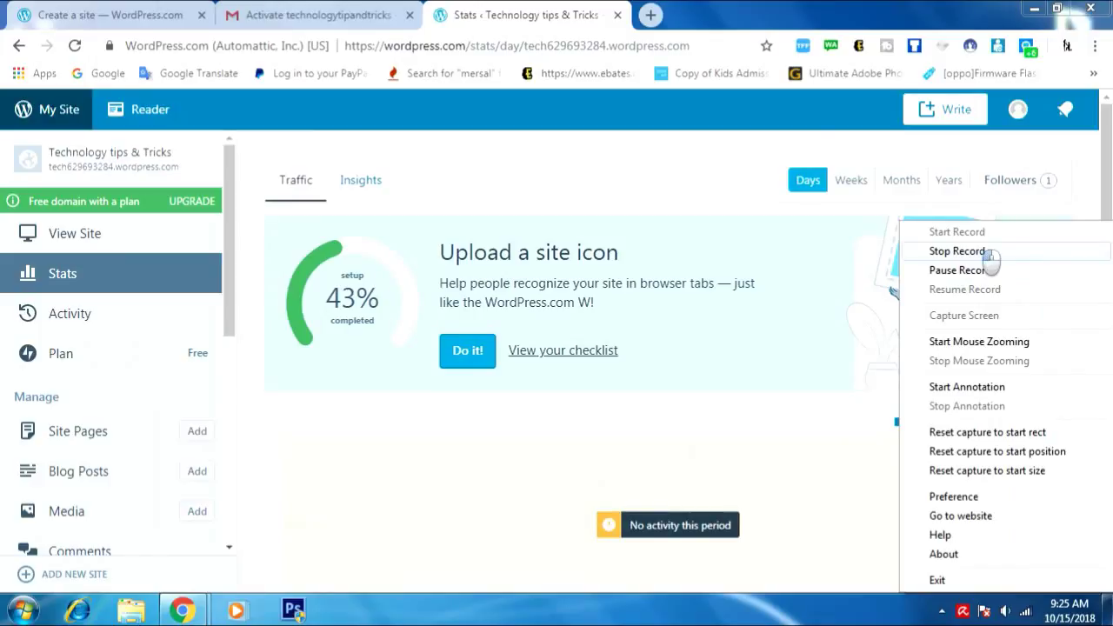